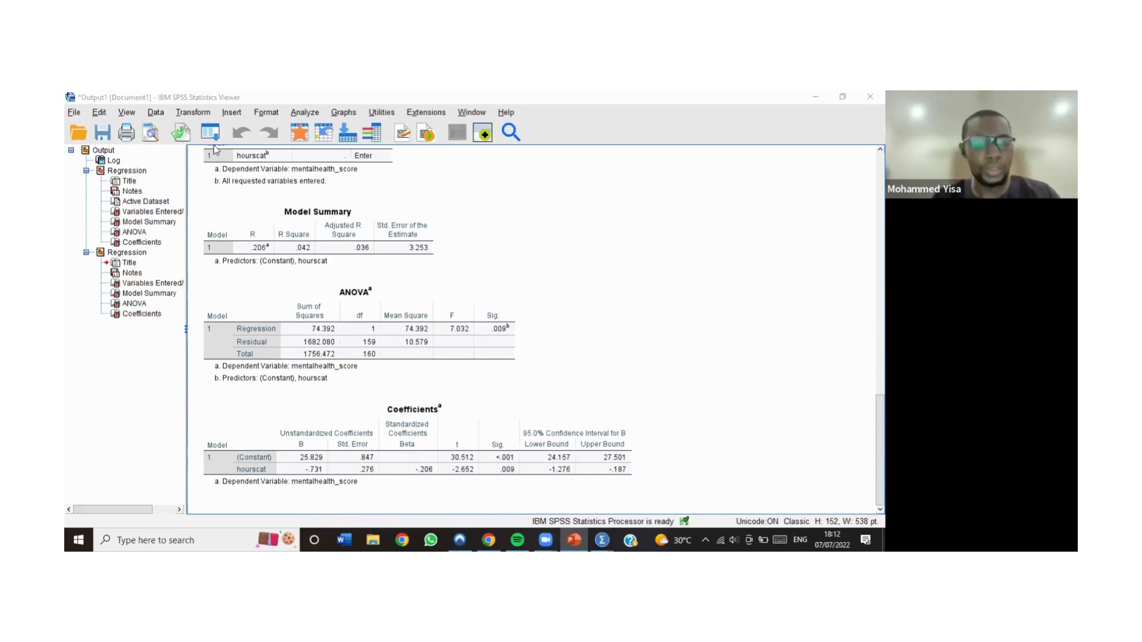
# Switch from the regression output to the Data Editor window and open the Chart Builder.
pyautogui.click(168, 510)
pyautogui.click(280, 113)
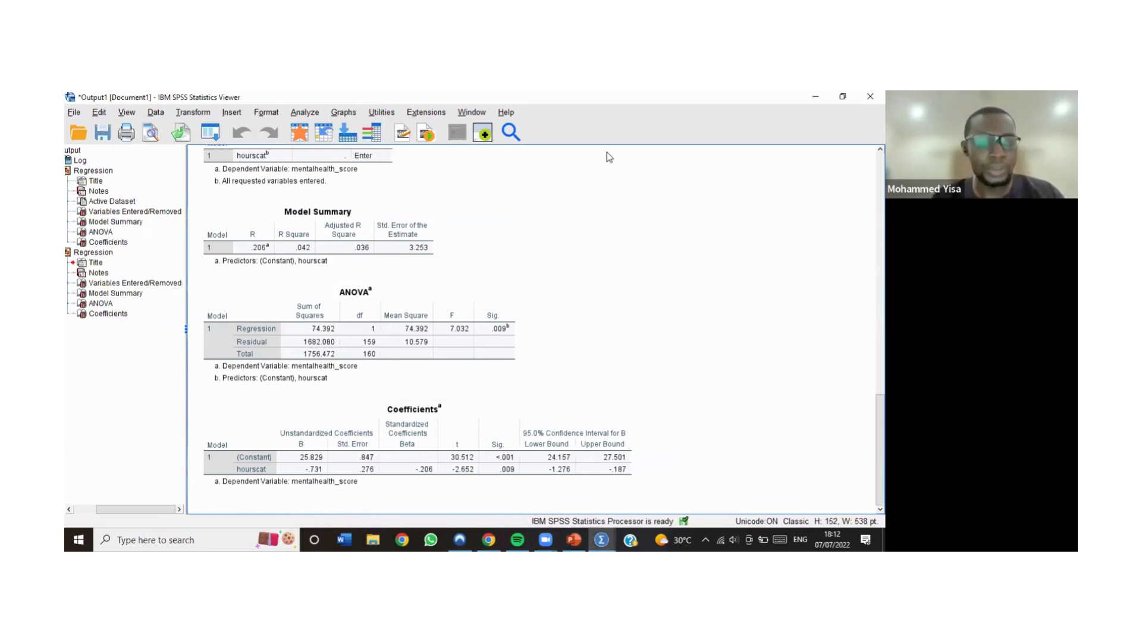
pyautogui.moveTo(382, 113)
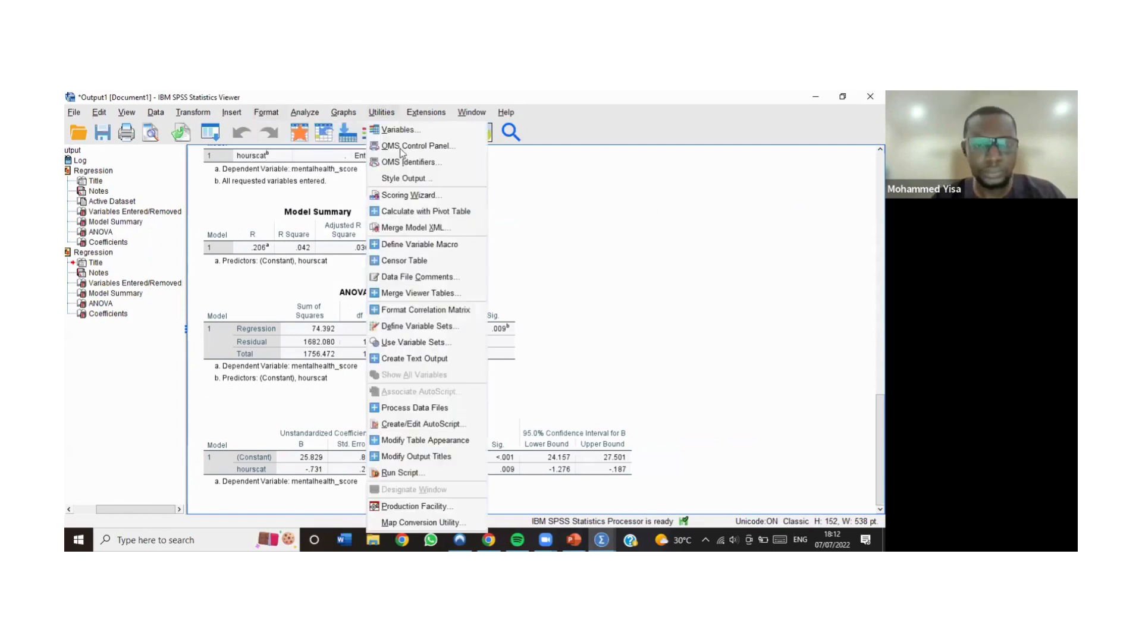
pyautogui.click(547, 540)
pyautogui.moveTo(601, 539)
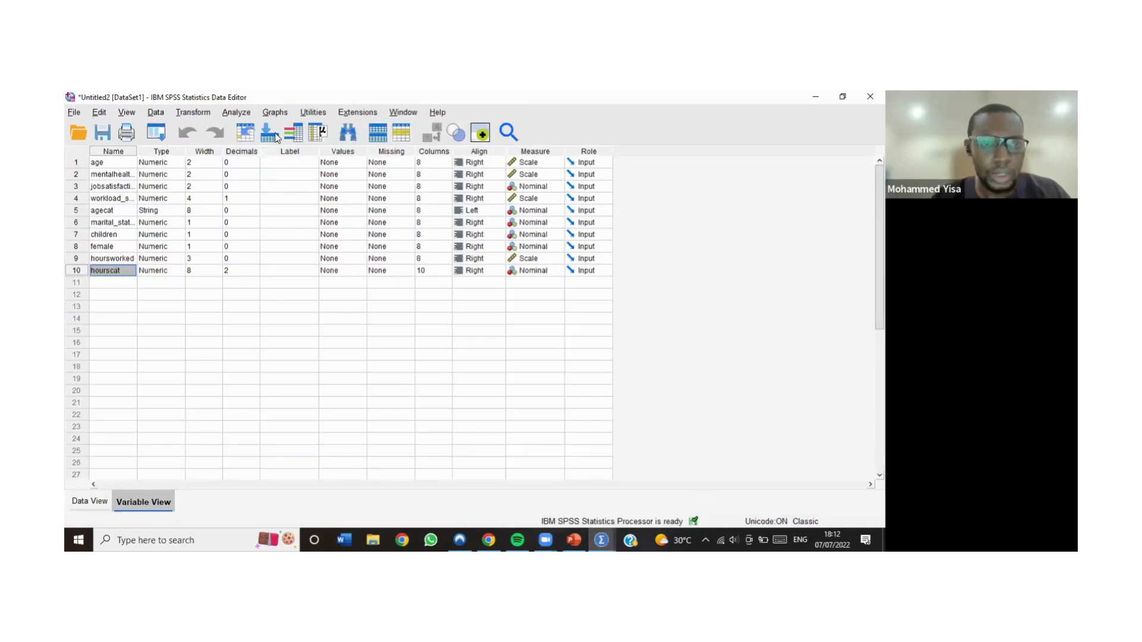
pyautogui.click(275, 113)
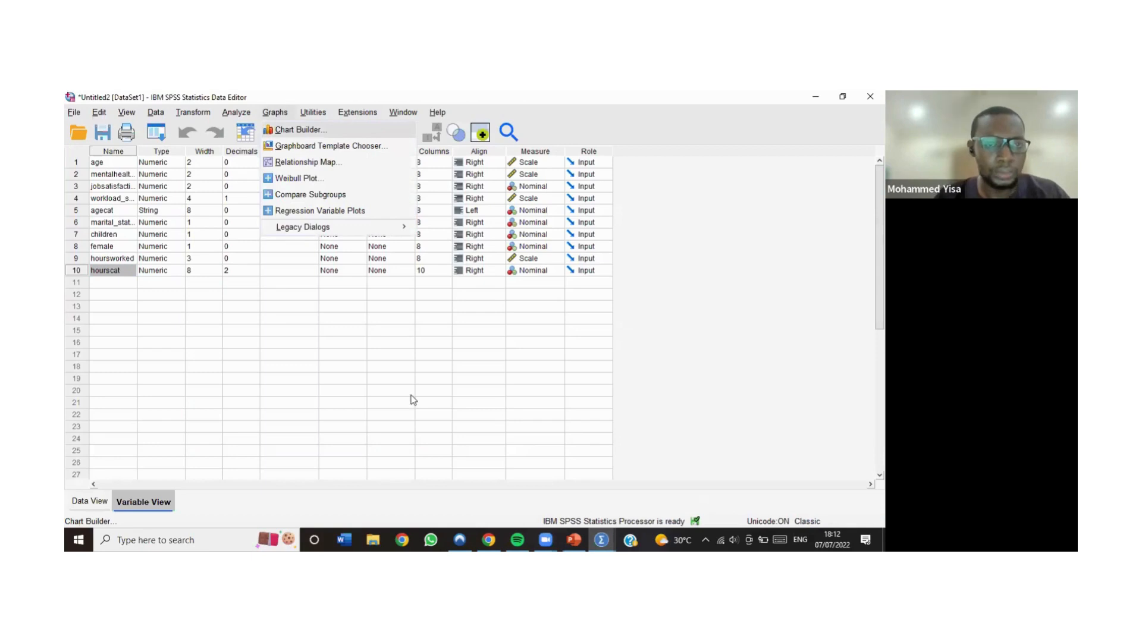
pyautogui.press('Return')
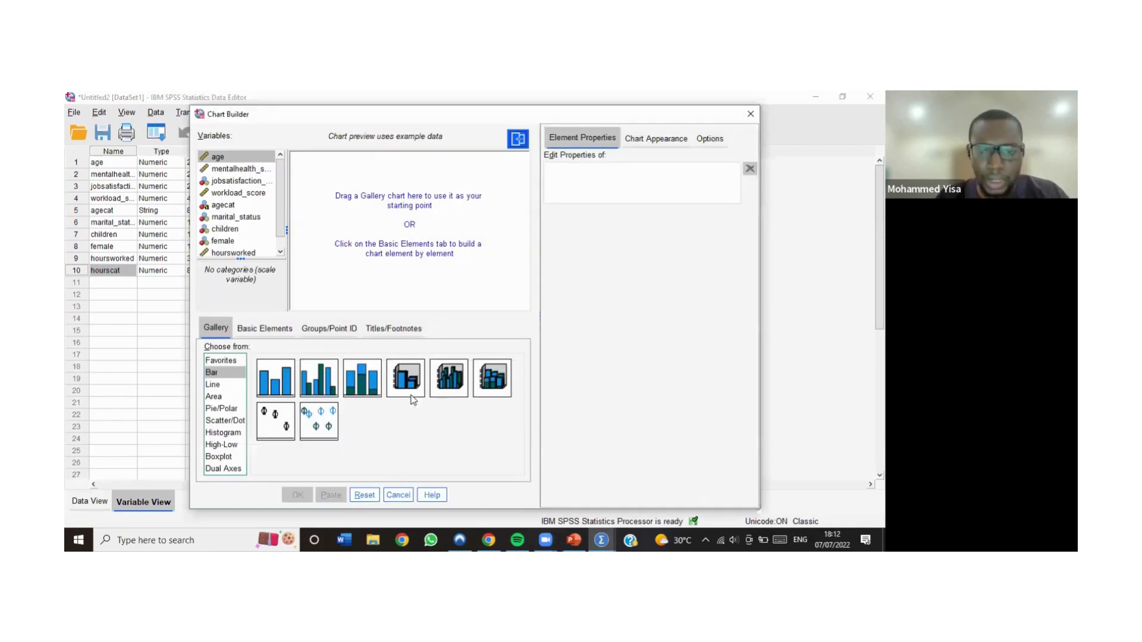
# Choose the simple scatter plot from the Scatter/Dot gallery as the chart type.
pyautogui.click(224, 420)
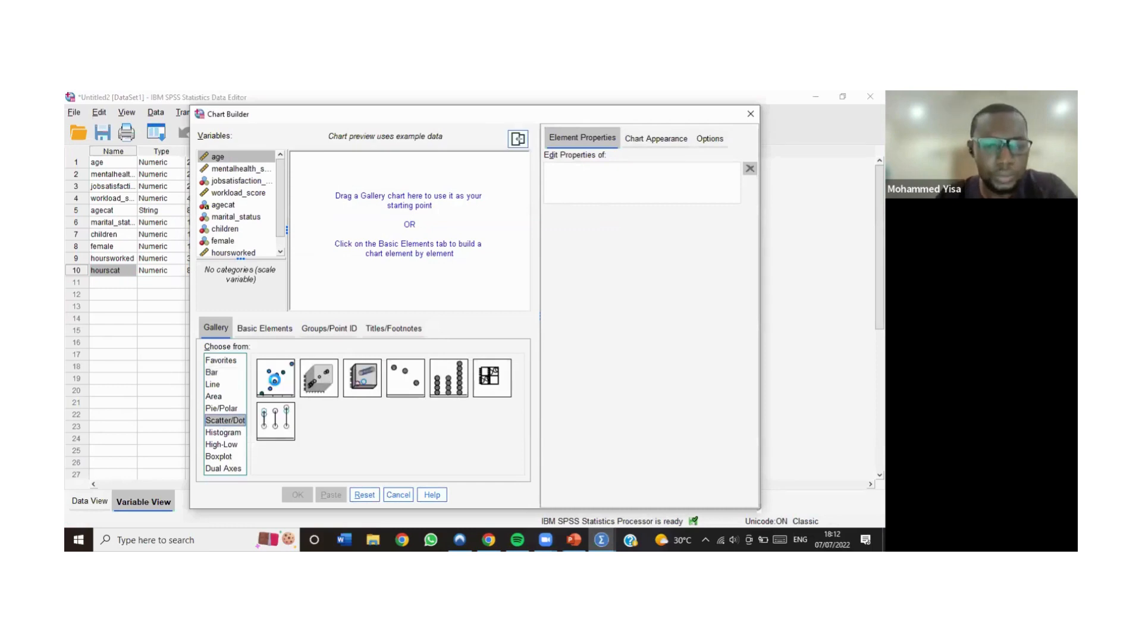
pyautogui.doubleClick(275, 379)
pyautogui.click(326, 244)
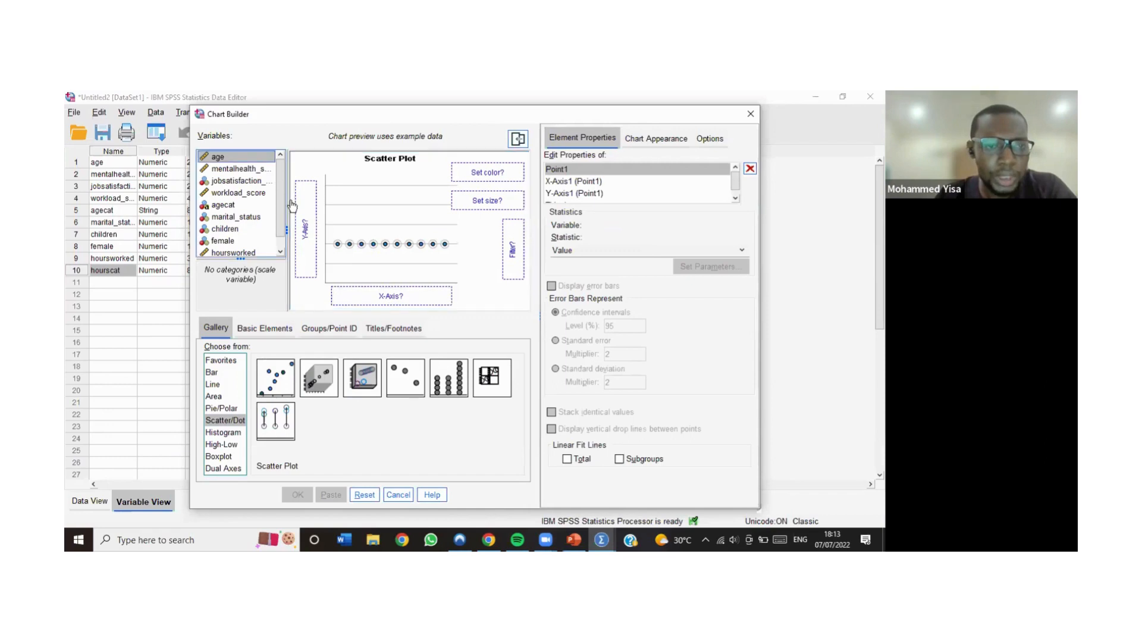
# Assign mentalhealth_score to the Y-axis and hoursworked to the X-axis, then generate the scatter plot.
pyautogui.moveTo(268, 171); pyautogui.dragTo(304, 219)
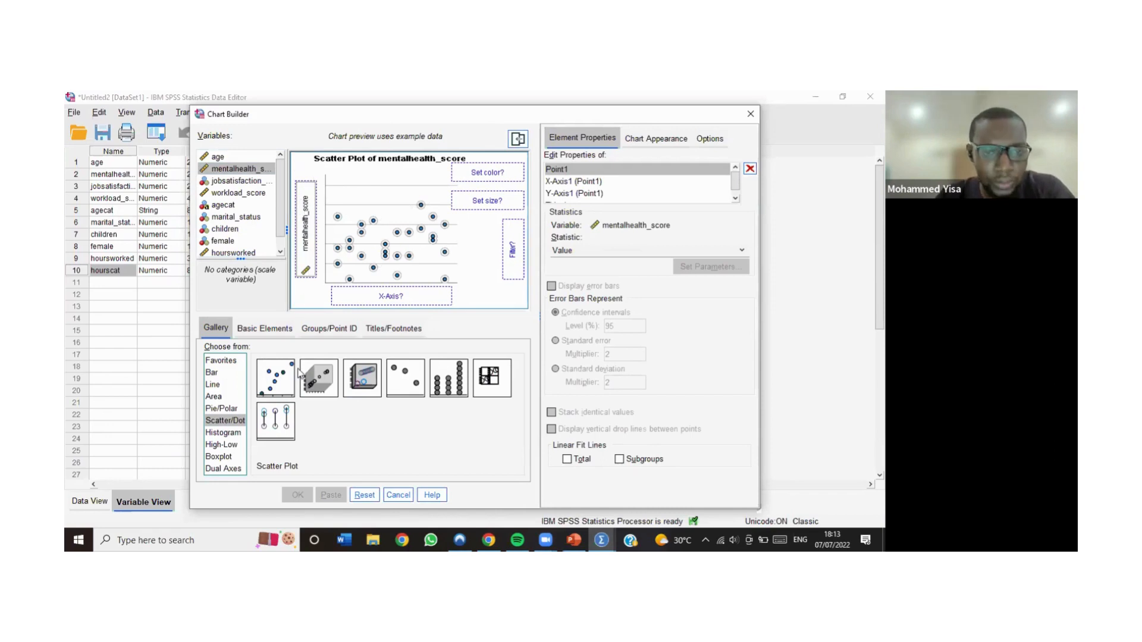
pyautogui.scroll(-1, 255, 244)
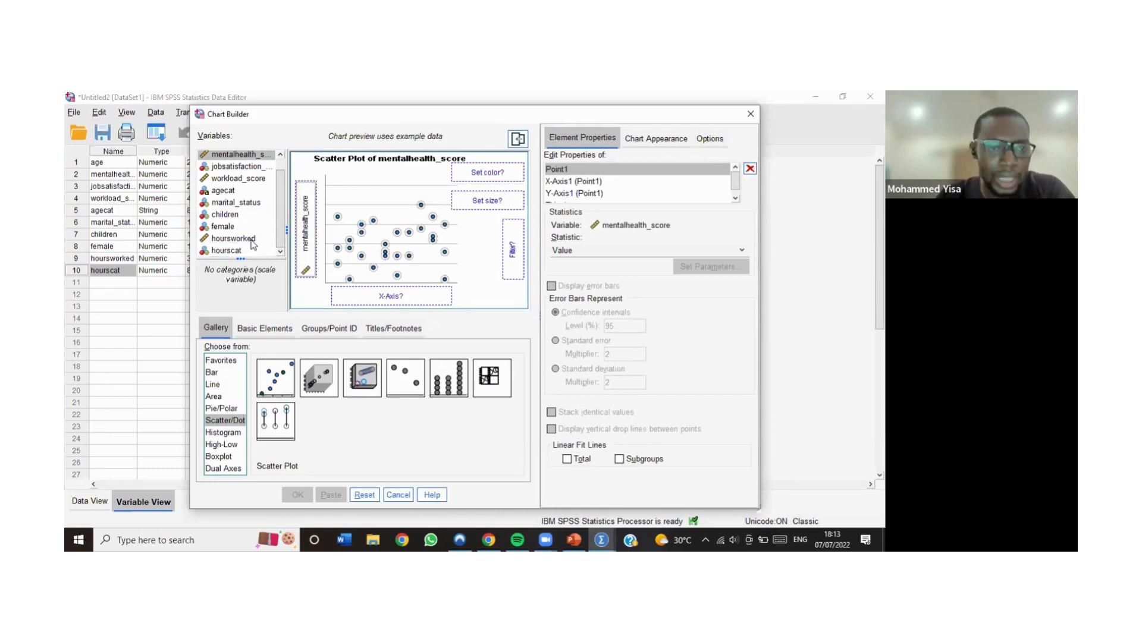
pyautogui.moveTo(256, 239); pyautogui.dragTo(363, 296)
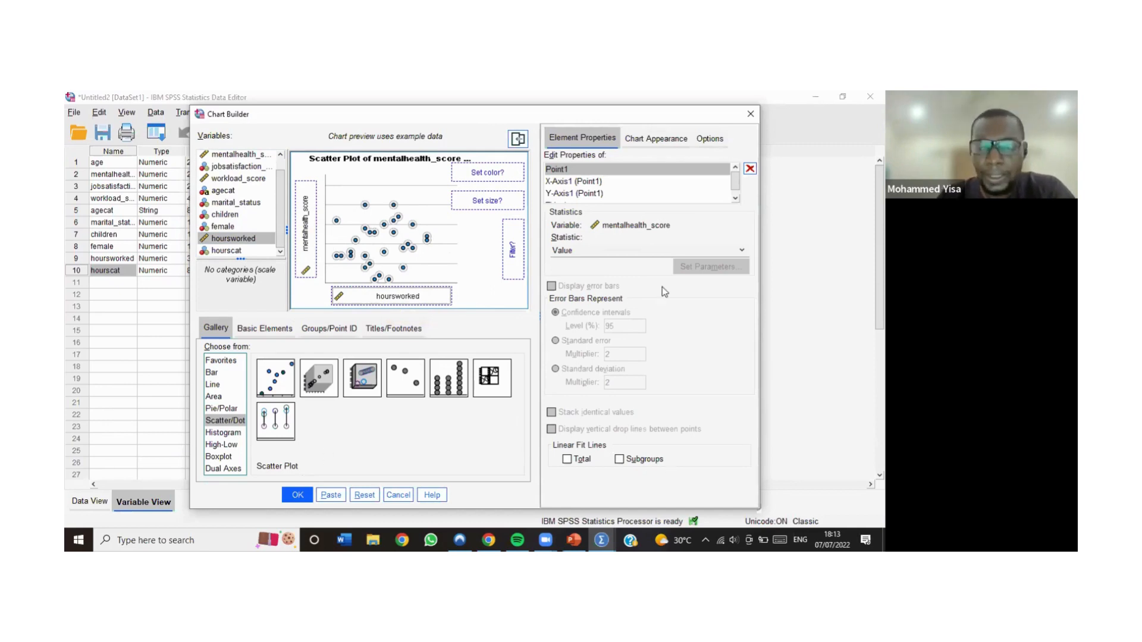
pyautogui.press('Return')
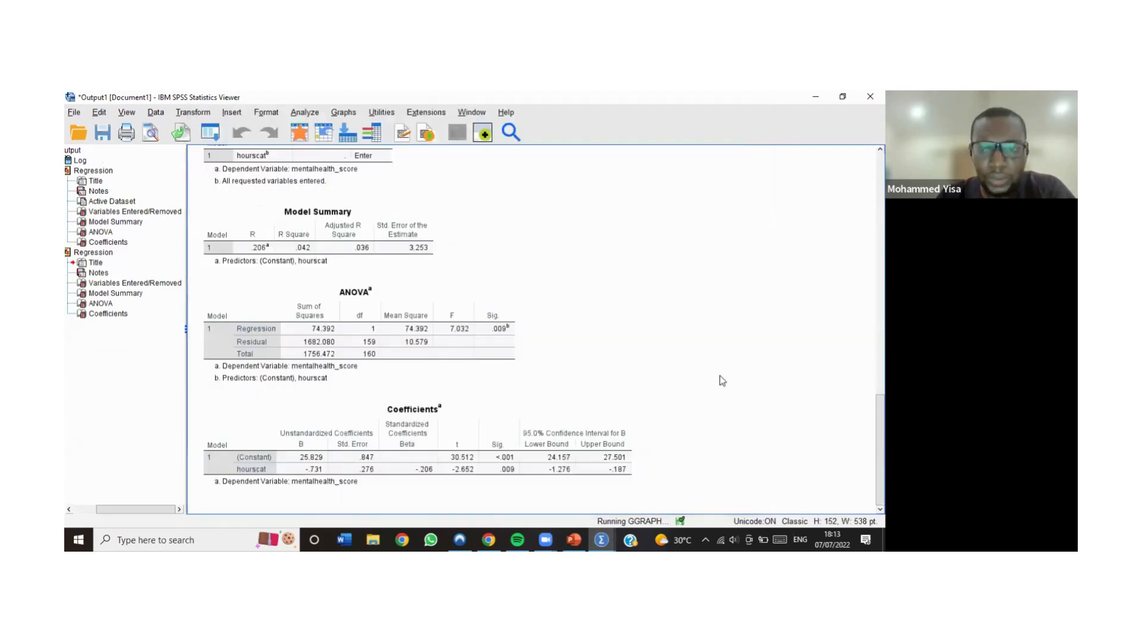
# Examine the scatter plot of mentalhealth_score by hoursworked in the output for a linear relationship.
pyautogui.scroll(5, 722, 381)
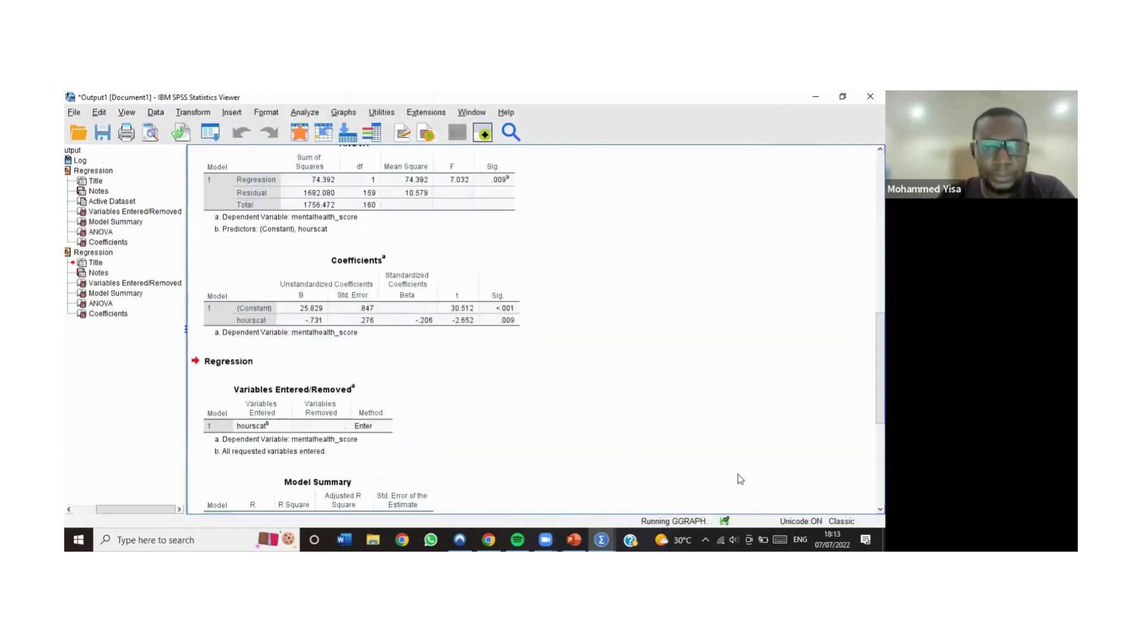
pyautogui.scroll(-2, 690, 387)
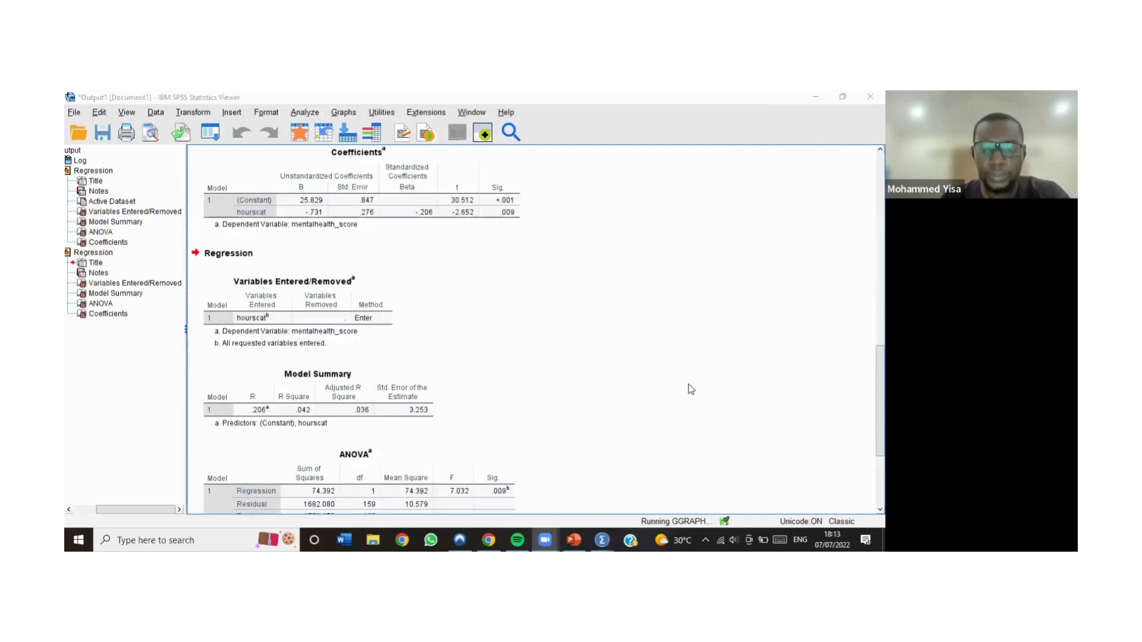
pyautogui.scroll(-3, 690, 387)
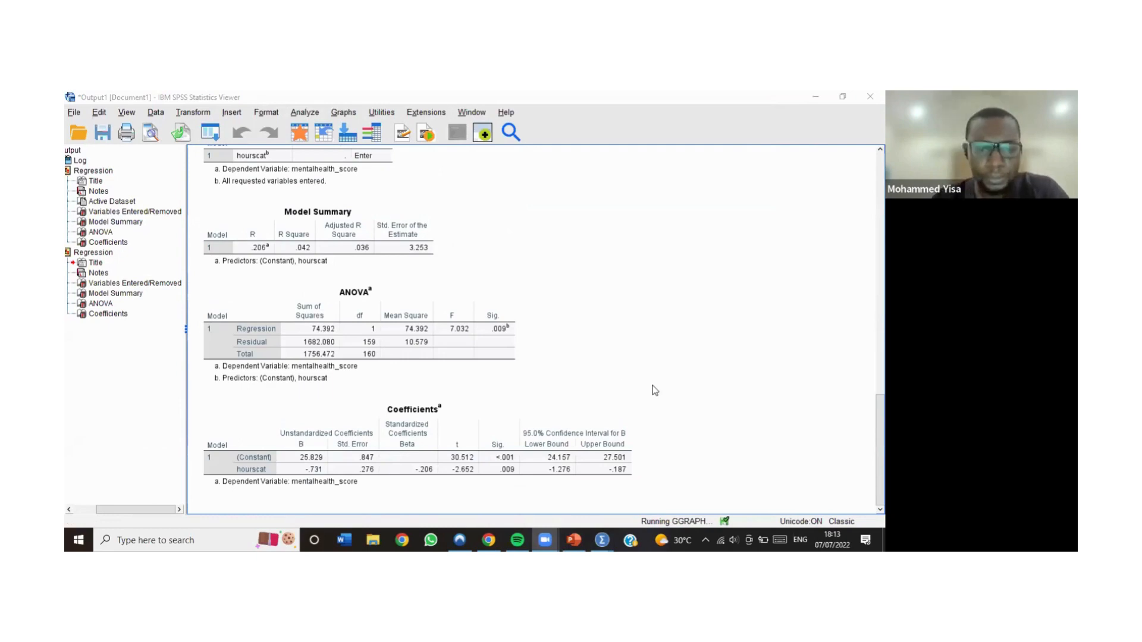
pyautogui.scroll(-3, 694, 288)
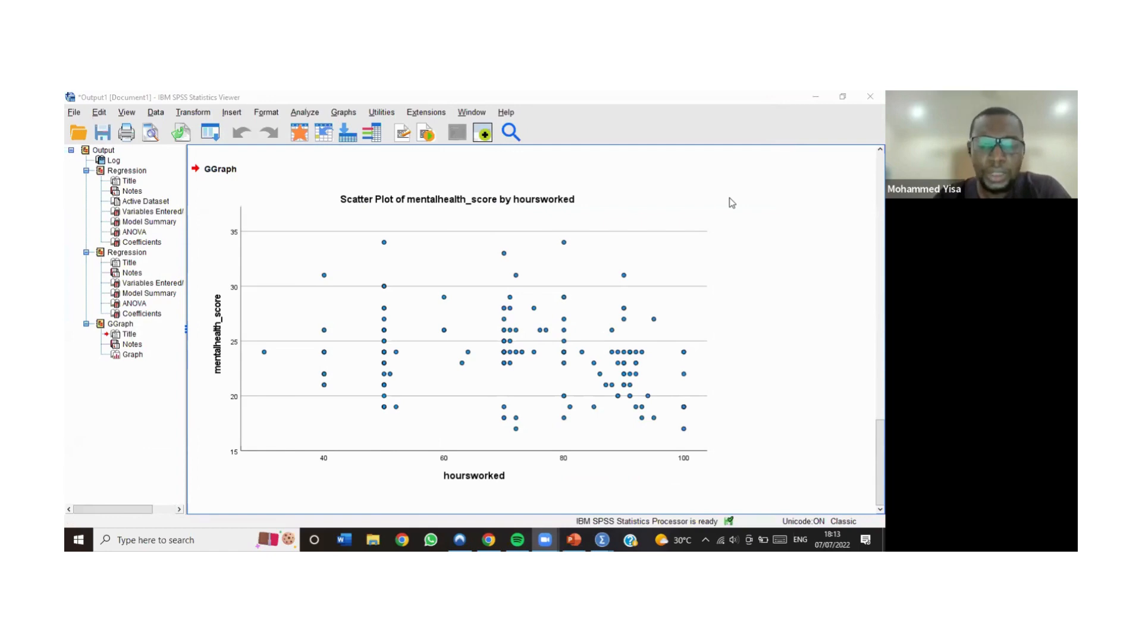
pyautogui.click(686, 373)
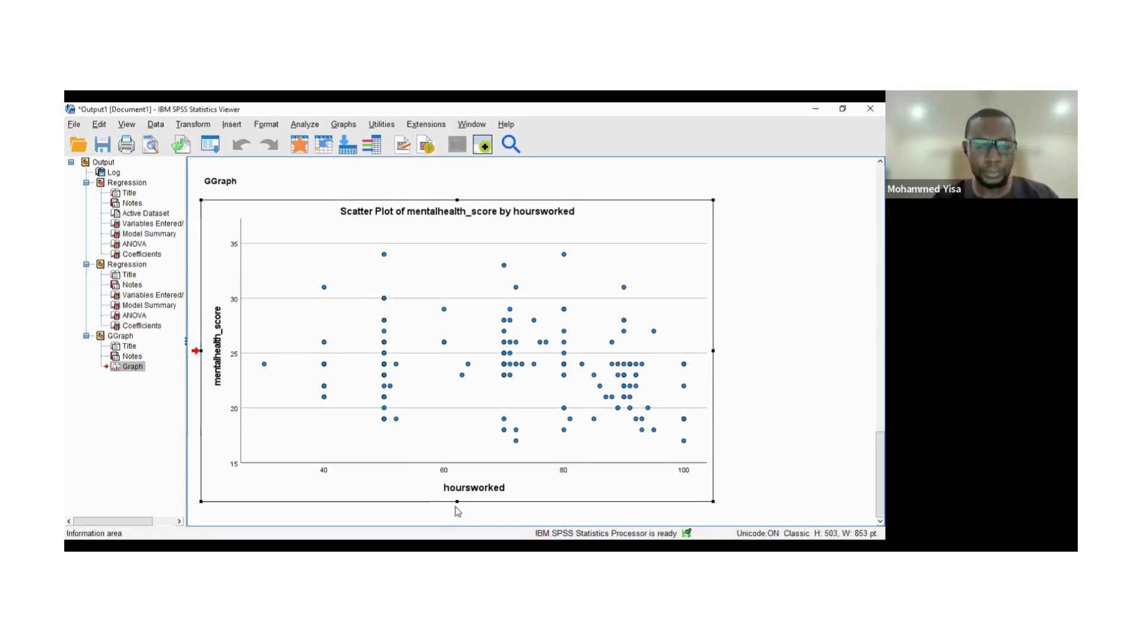
pyautogui.doubleClick(456, 506)
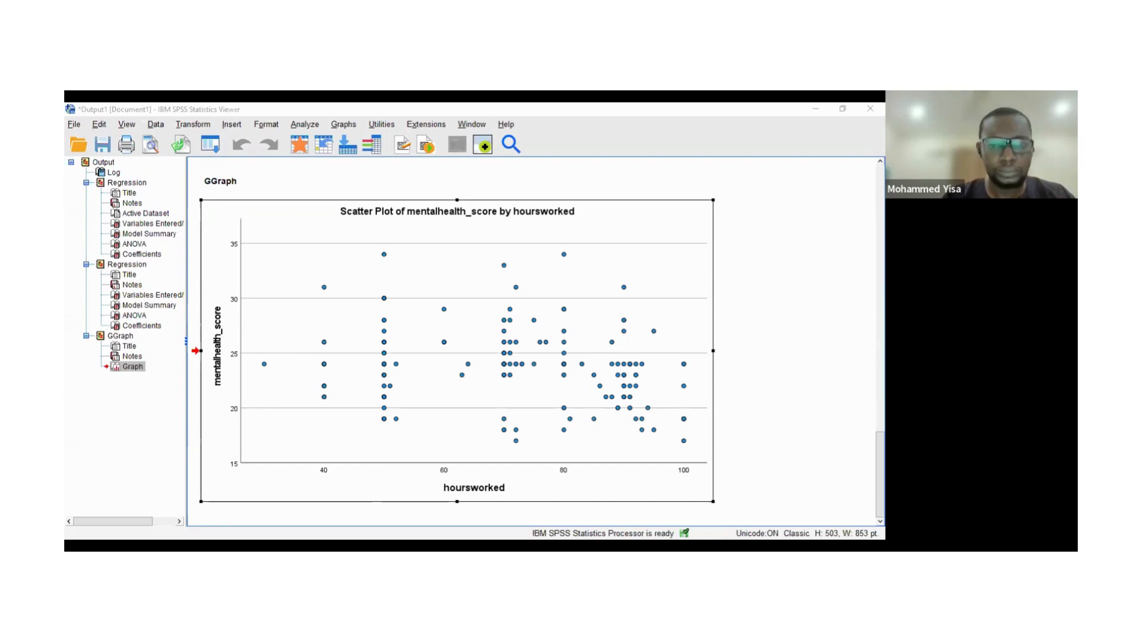
# Run a linear regression of mentalhealth_score on hoursworked with *ZPRED (Y) plotted against *ZRESID (X) and a normal probability plot.
pyautogui.click(476, 288)
pyautogui.click(430, 303)
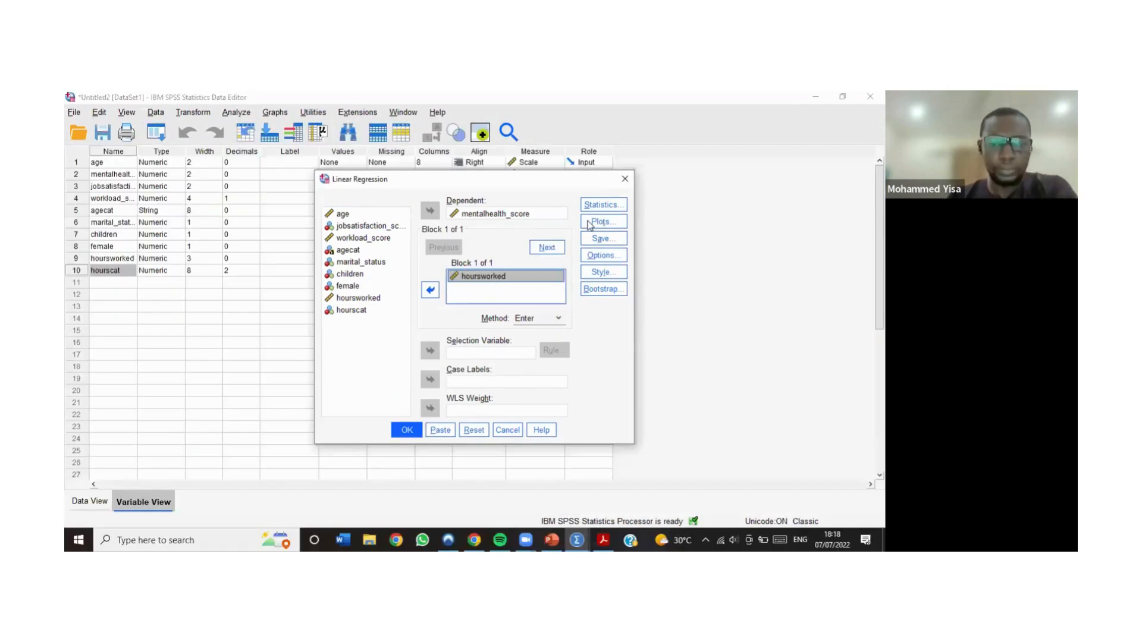
pyautogui.click(603, 233)
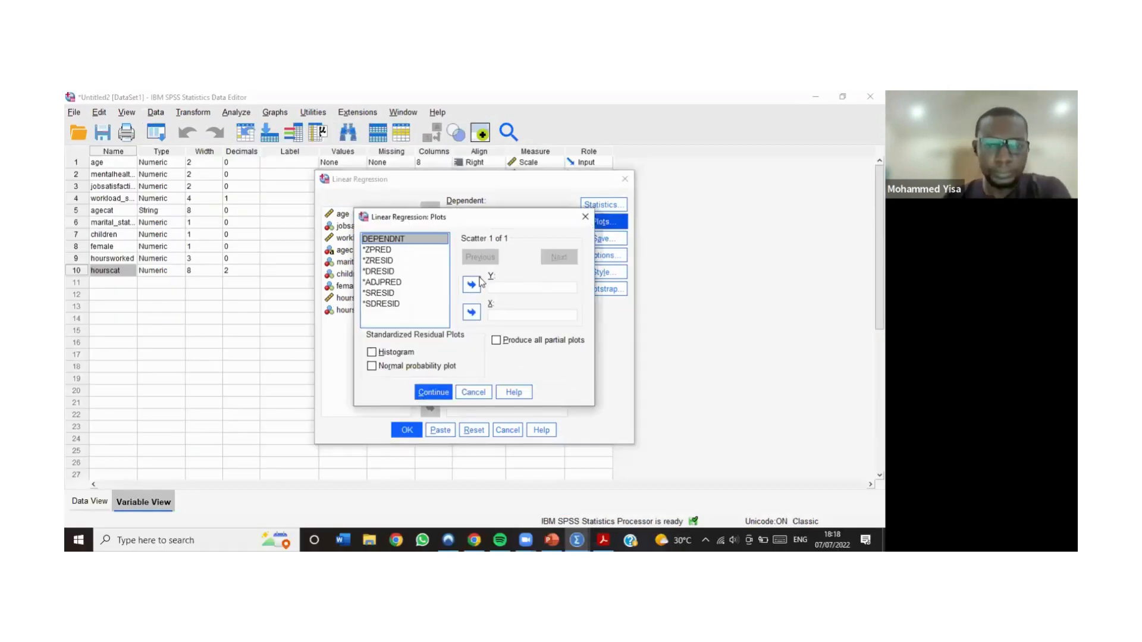
pyautogui.click(412, 250)
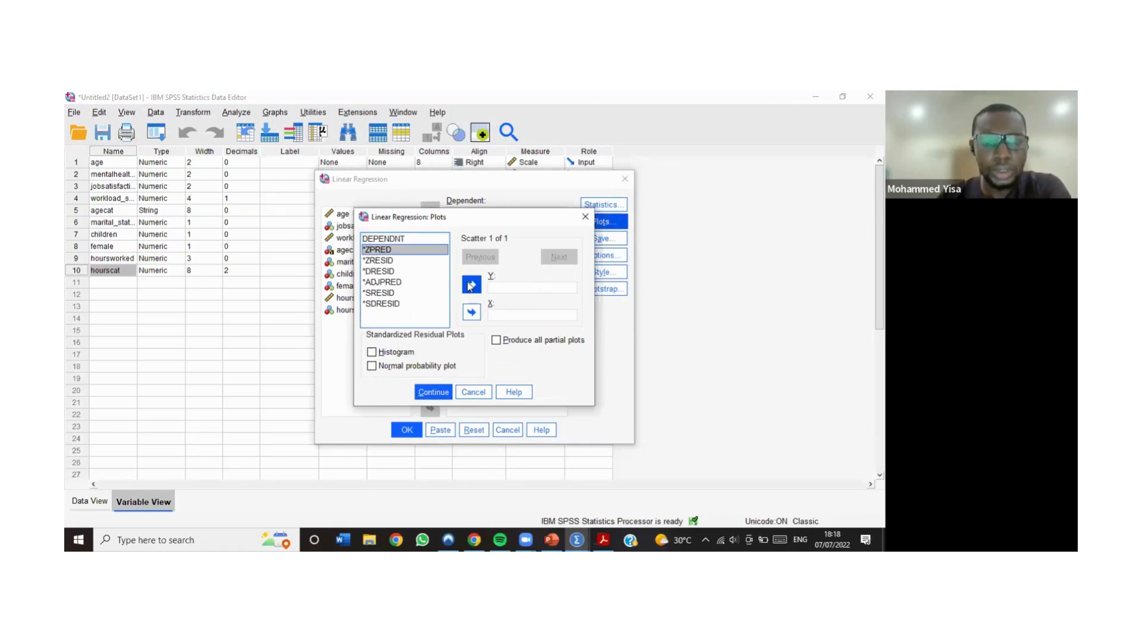
pyautogui.click(471, 285)
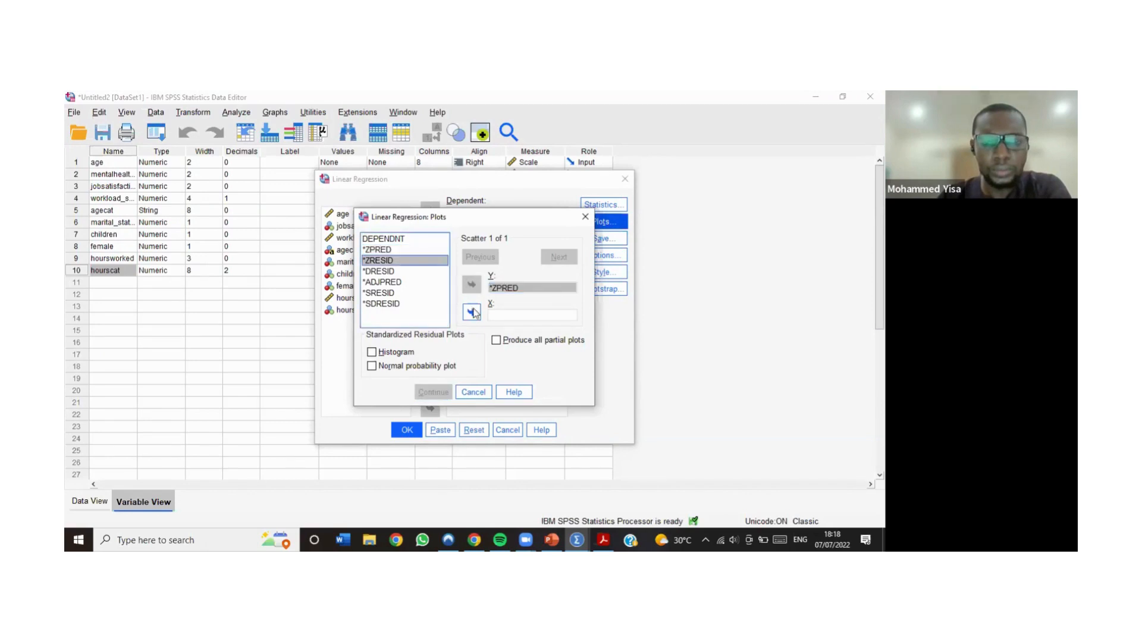
pyautogui.click(472, 313)
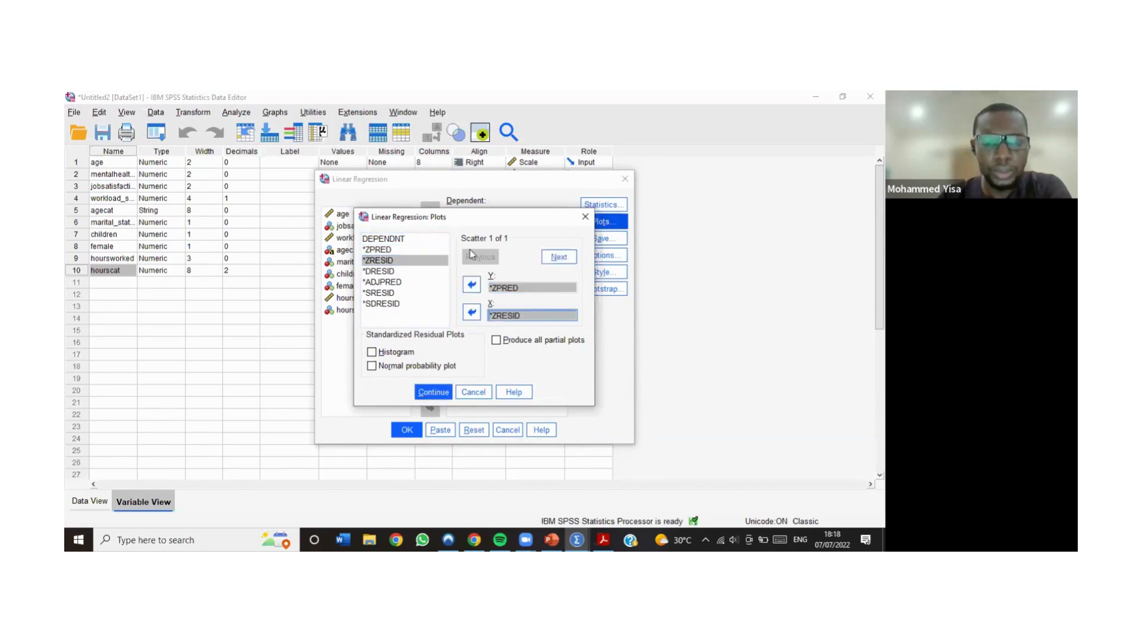
pyautogui.click(446, 368)
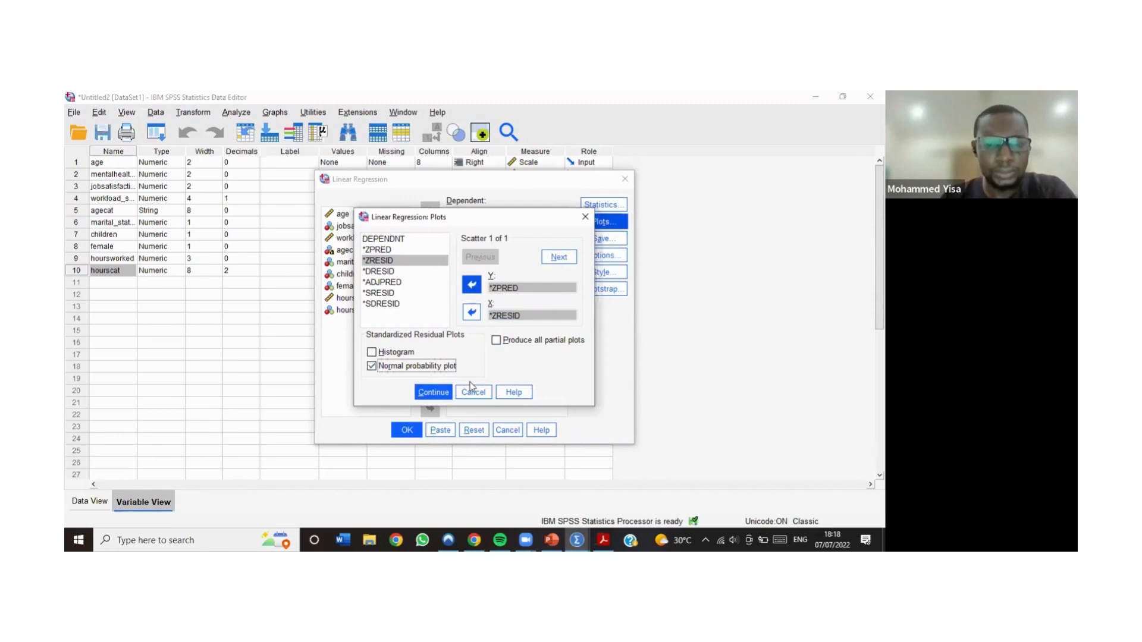
pyautogui.click(436, 393)
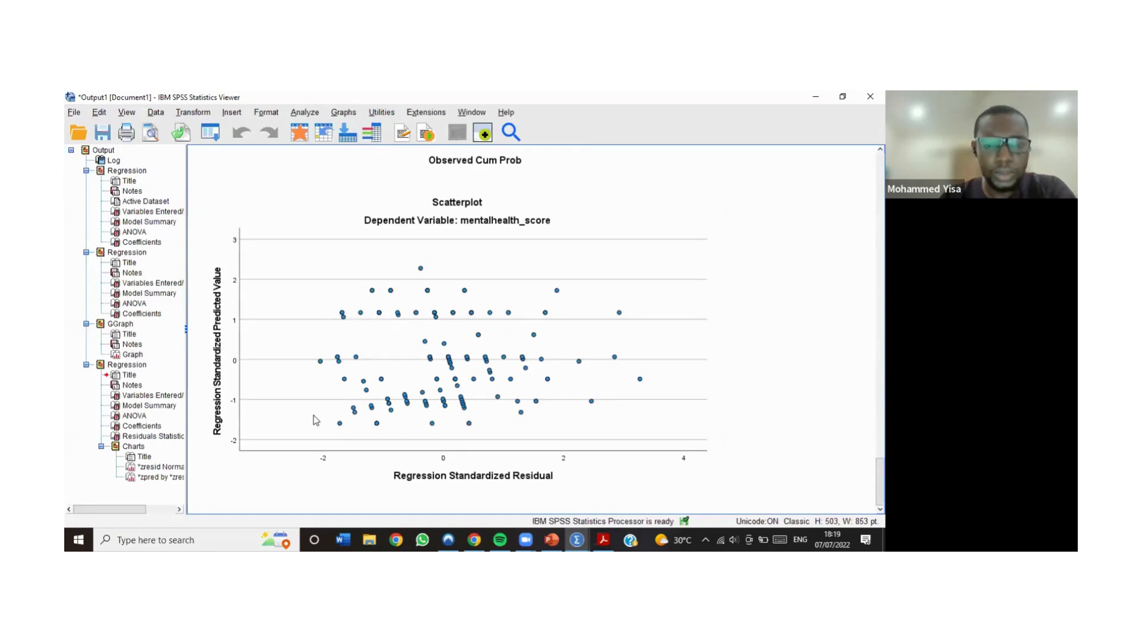
# Examine the normal P-P plot and the scatterplot of the standardized residuals in the regression output.
pyautogui.scroll(5, 313, 415)
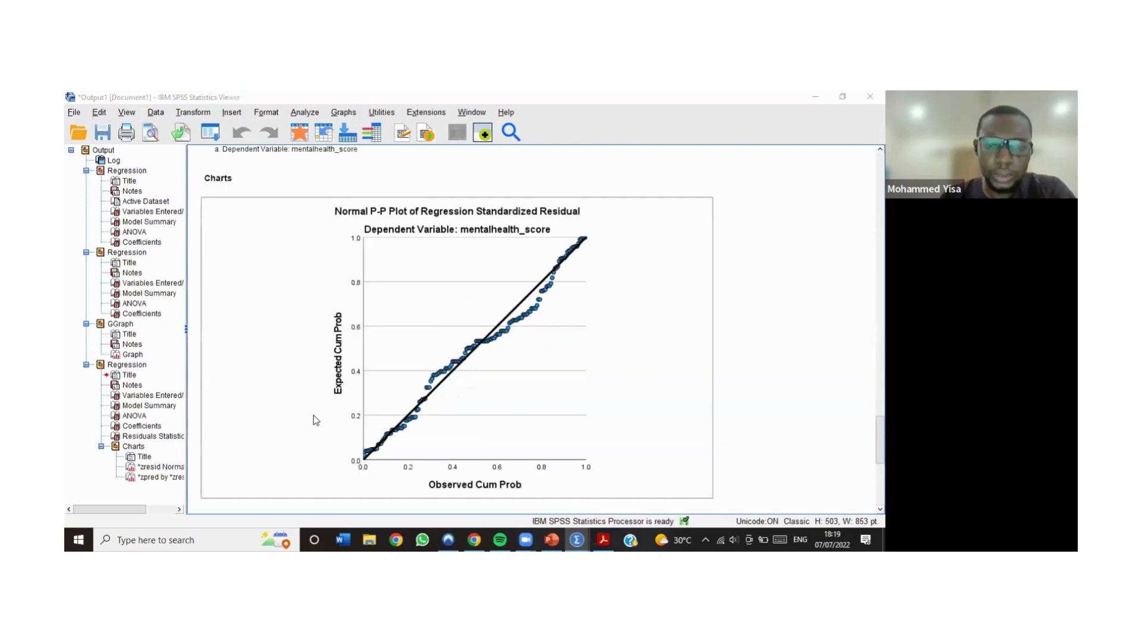
pyautogui.scroll(-4, 313, 415)
pyautogui.scroll(-2, 313, 415)
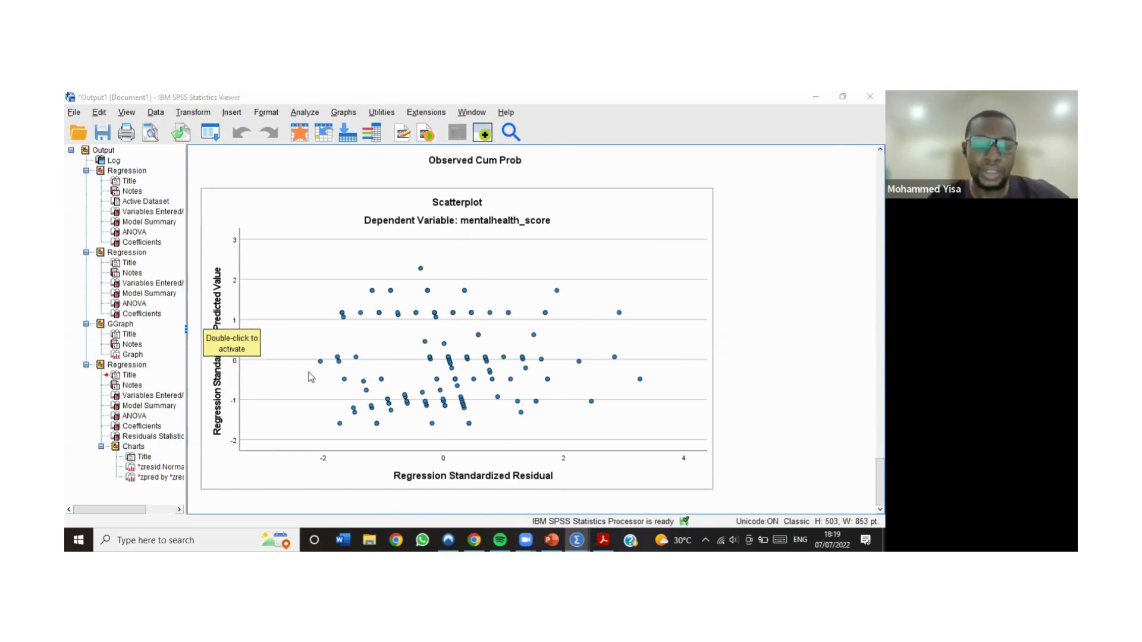
pyautogui.scroll(2, 347, 376)
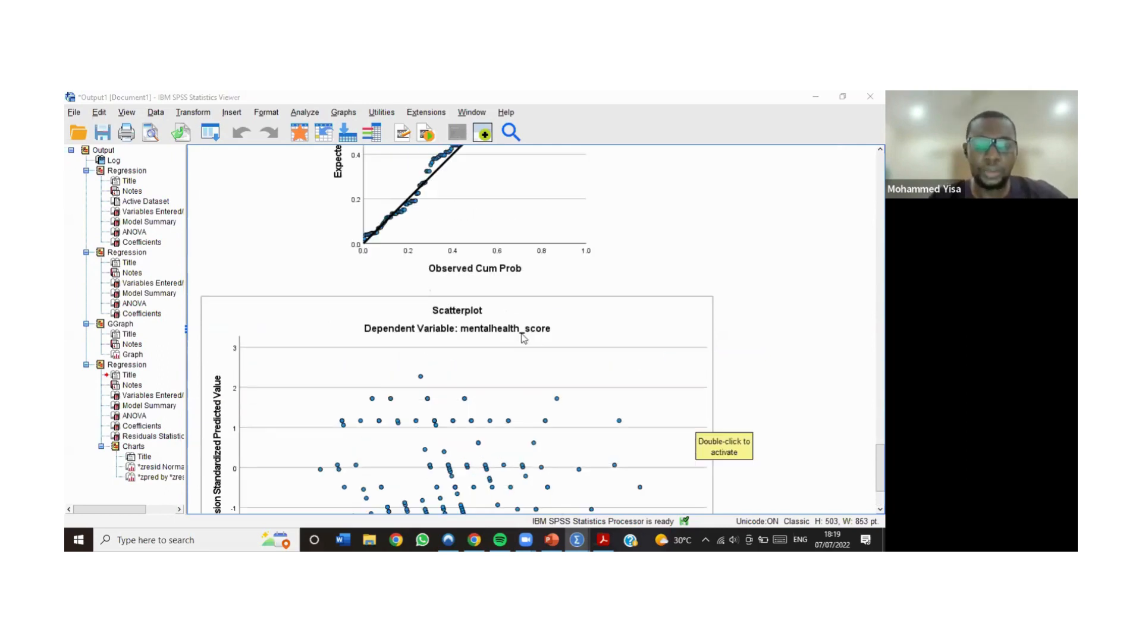
pyautogui.scroll(-2, 475, 315)
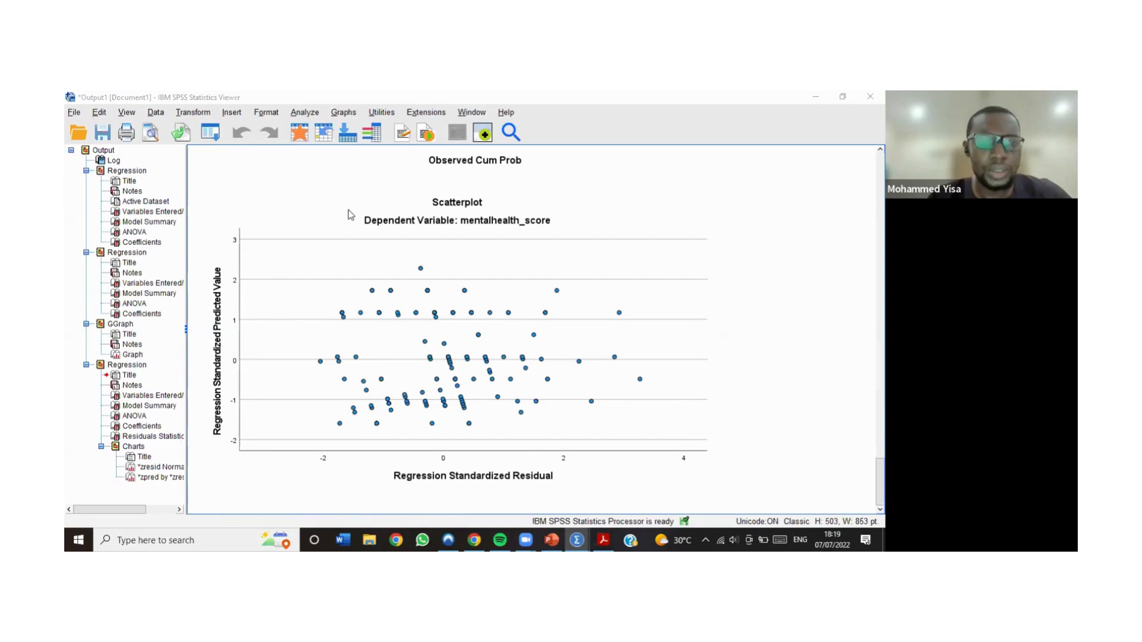
# Rerun the linear regression with a histogram of the standardized residuals added to its plots.
pyautogui.click(305, 112)
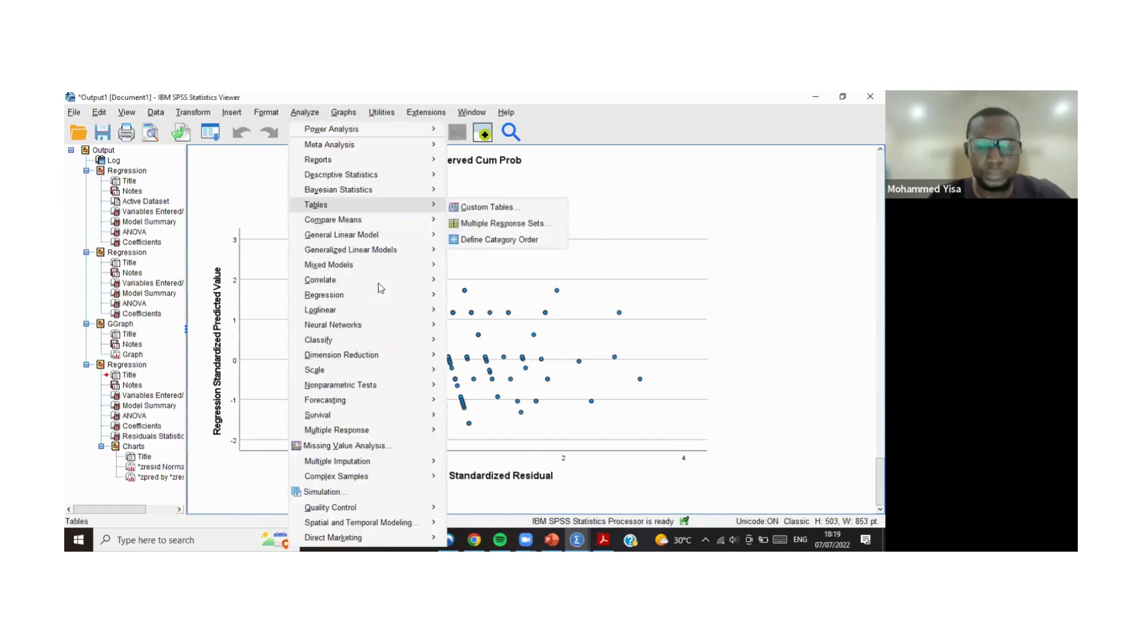
pyautogui.moveTo(356, 293)
pyautogui.click(601, 237)
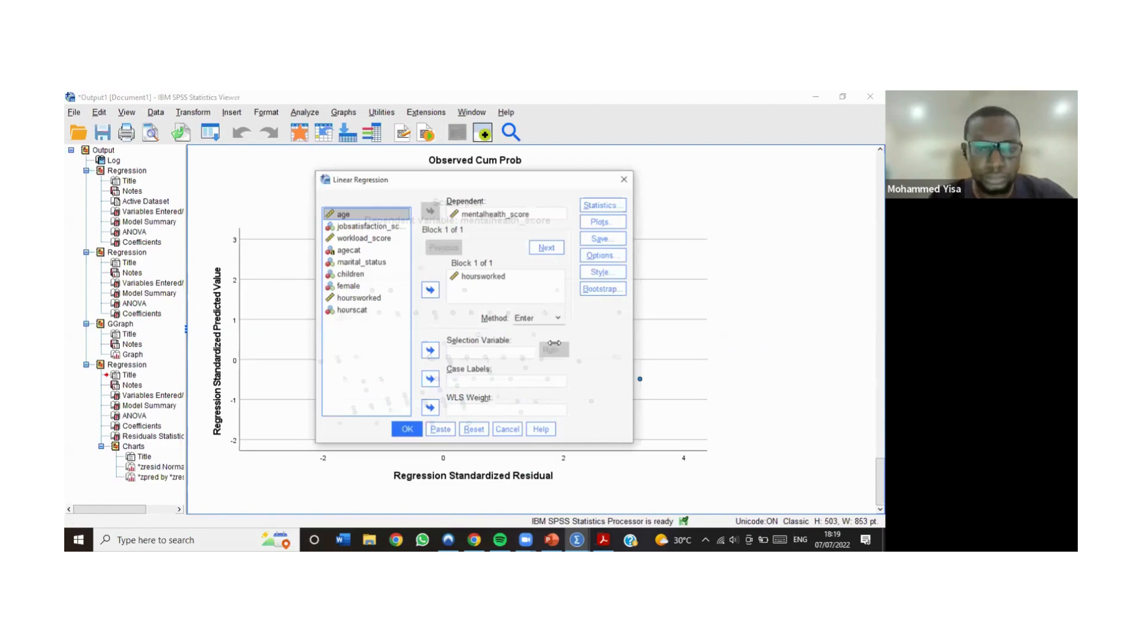
pyautogui.click(600, 222)
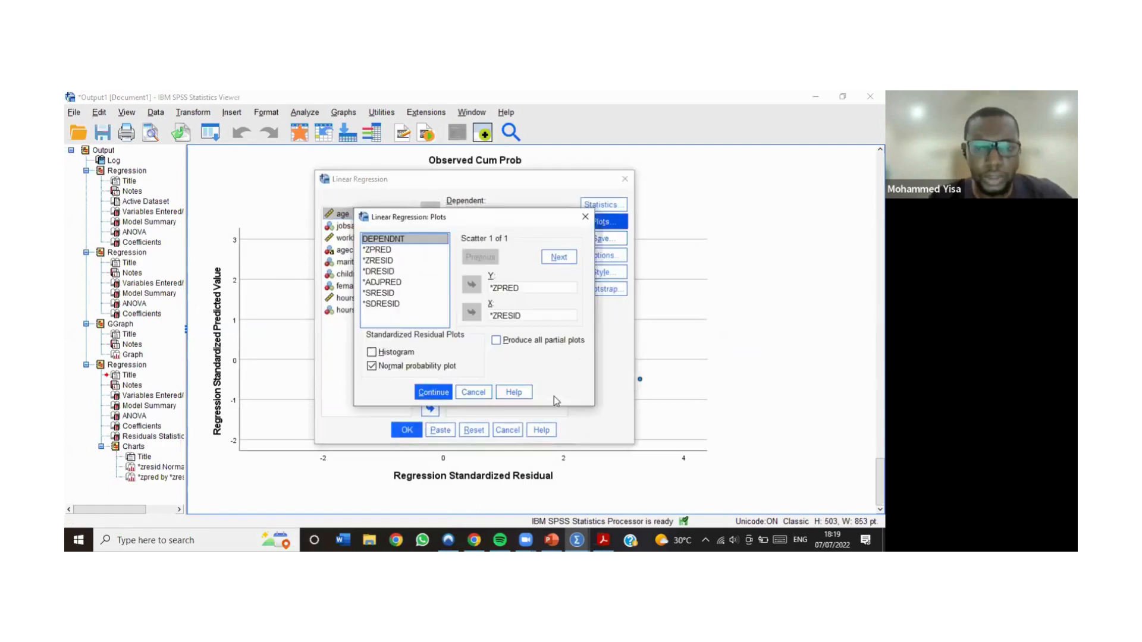
pyautogui.click(433, 392)
pyautogui.press('Return')
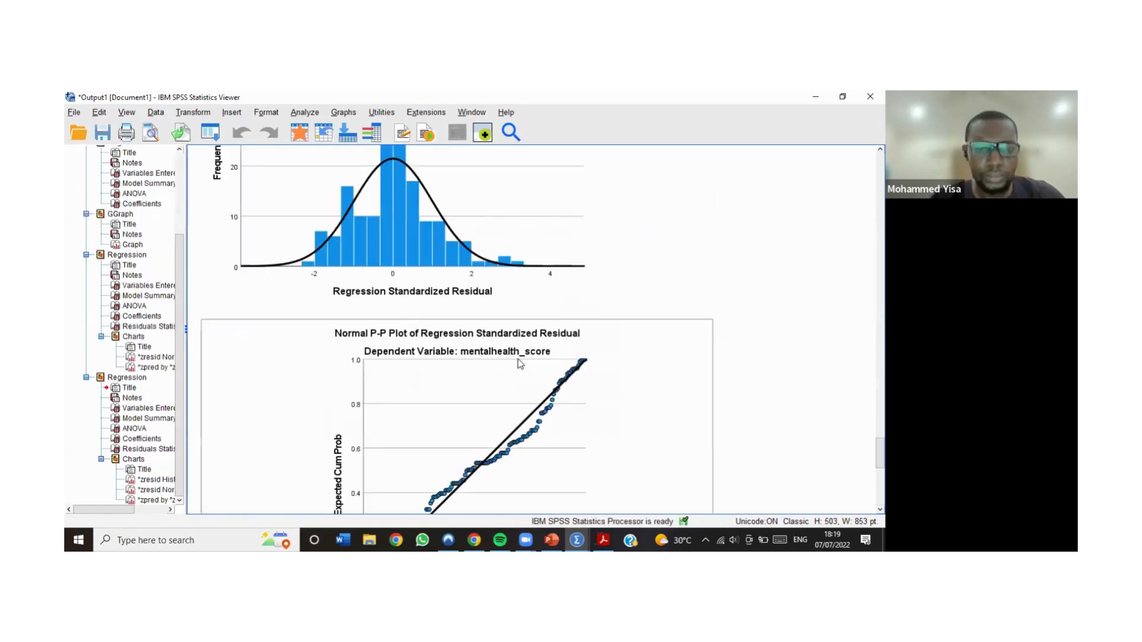
# Examine the histogram of the regression standardized residuals for normality.
pyautogui.scroll(5, 601, 345)
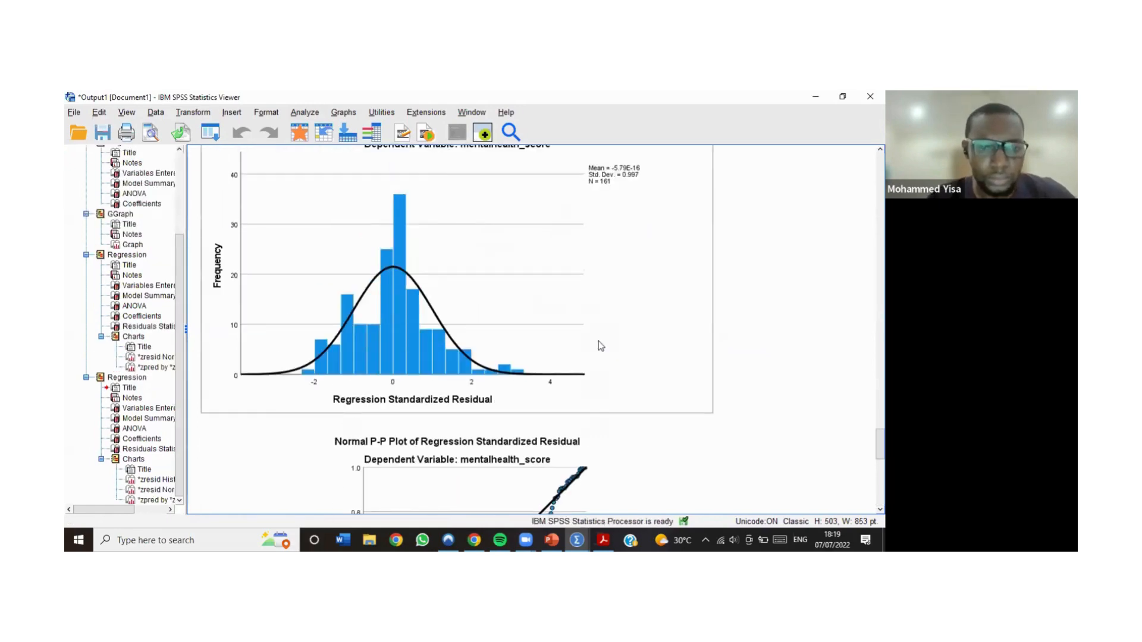
pyautogui.scroll(3, 462, 322)
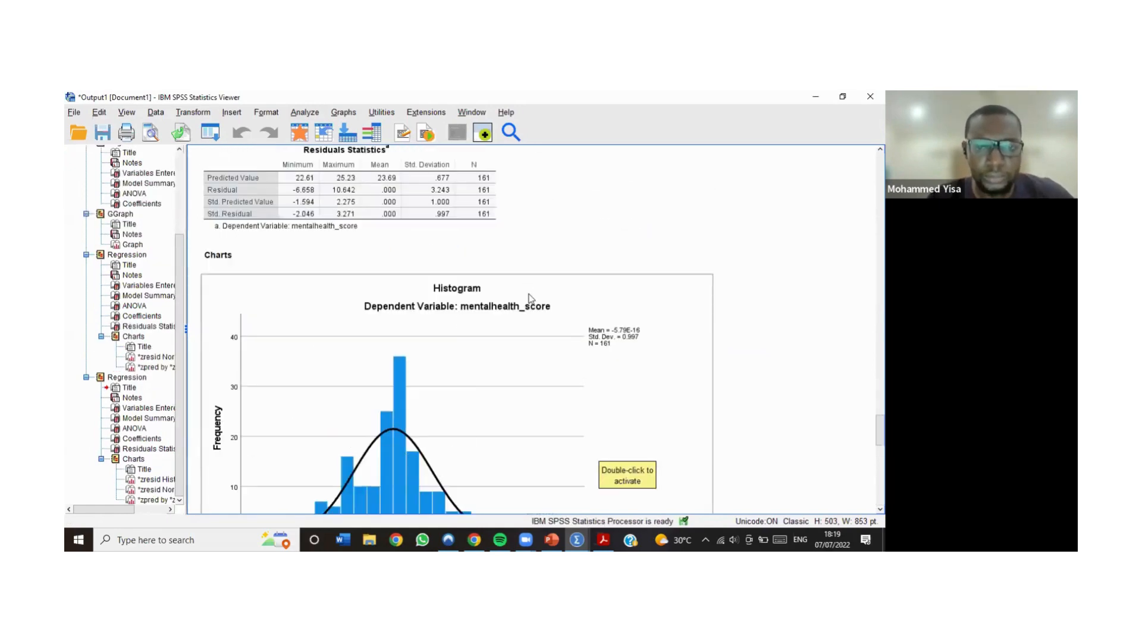
pyautogui.scroll(-2, 530, 299)
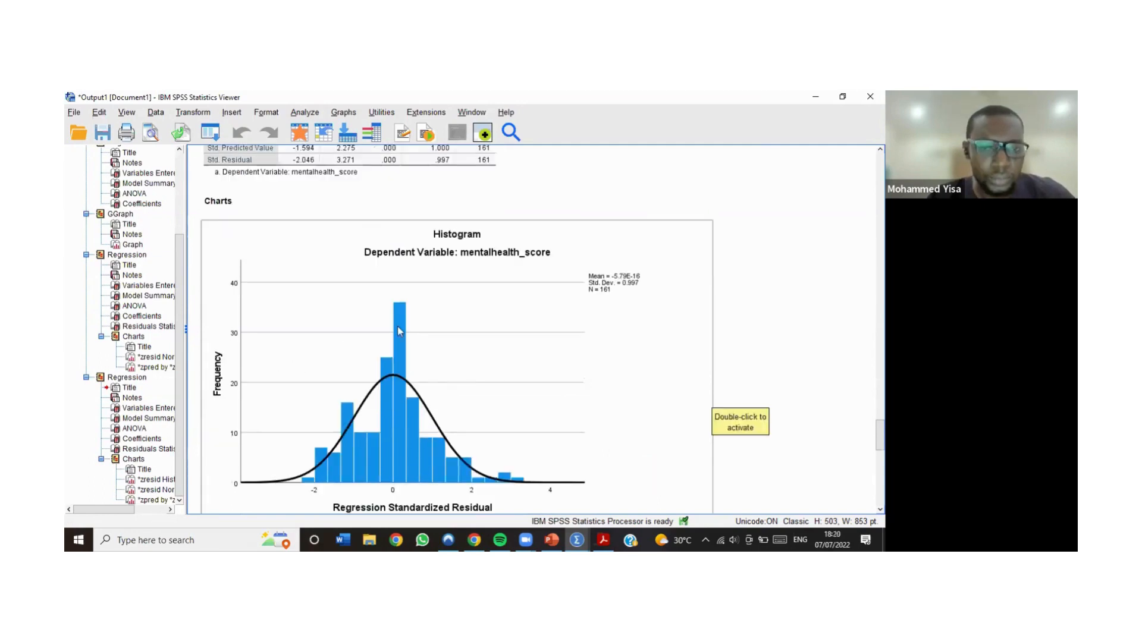
# Review the residual histogram, normal P-P plot and standardized residual scatterplot in the regression output for mentalhealth_score.
pyautogui.scroll(-3, 551, 410)
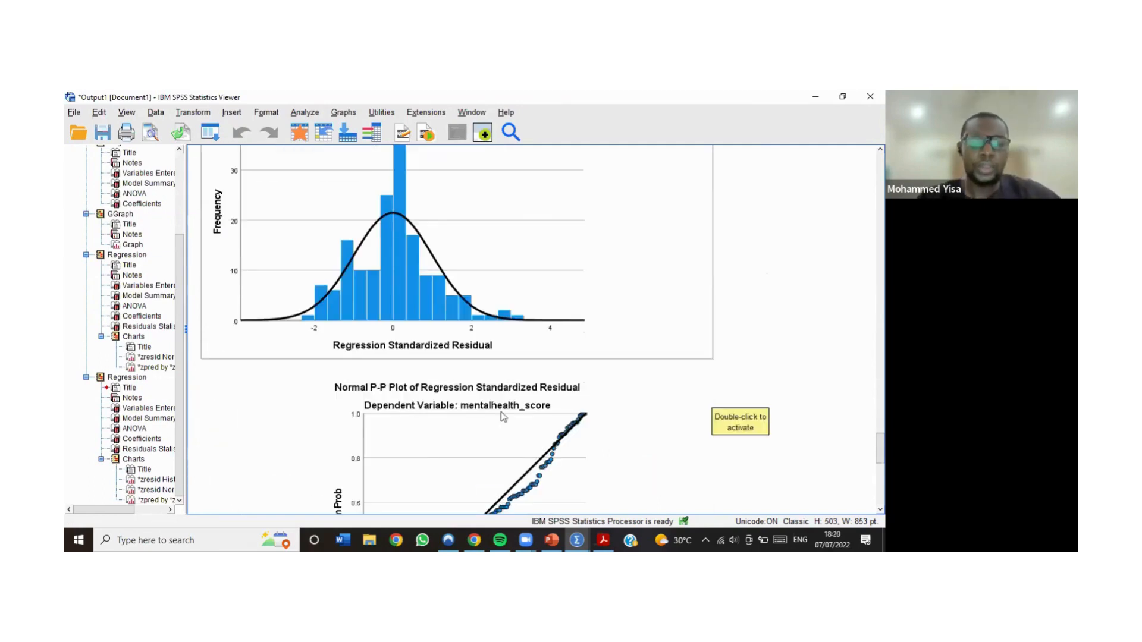
pyautogui.scroll(-3, 501, 411)
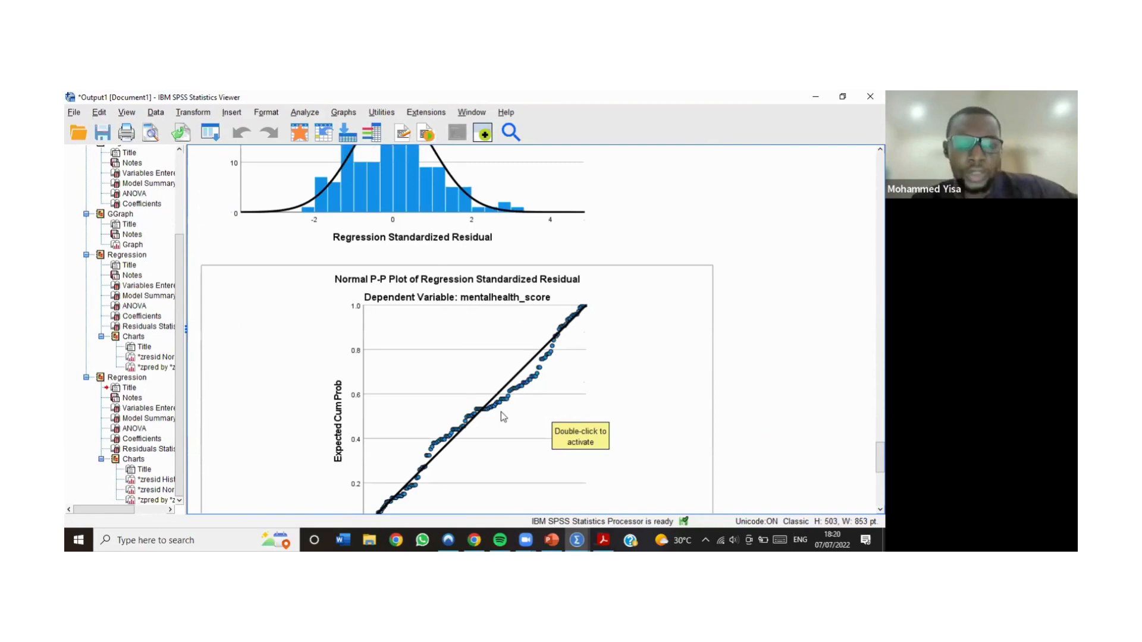
pyautogui.scroll(-7, 501, 412)
pyautogui.scroll(4, 501, 411)
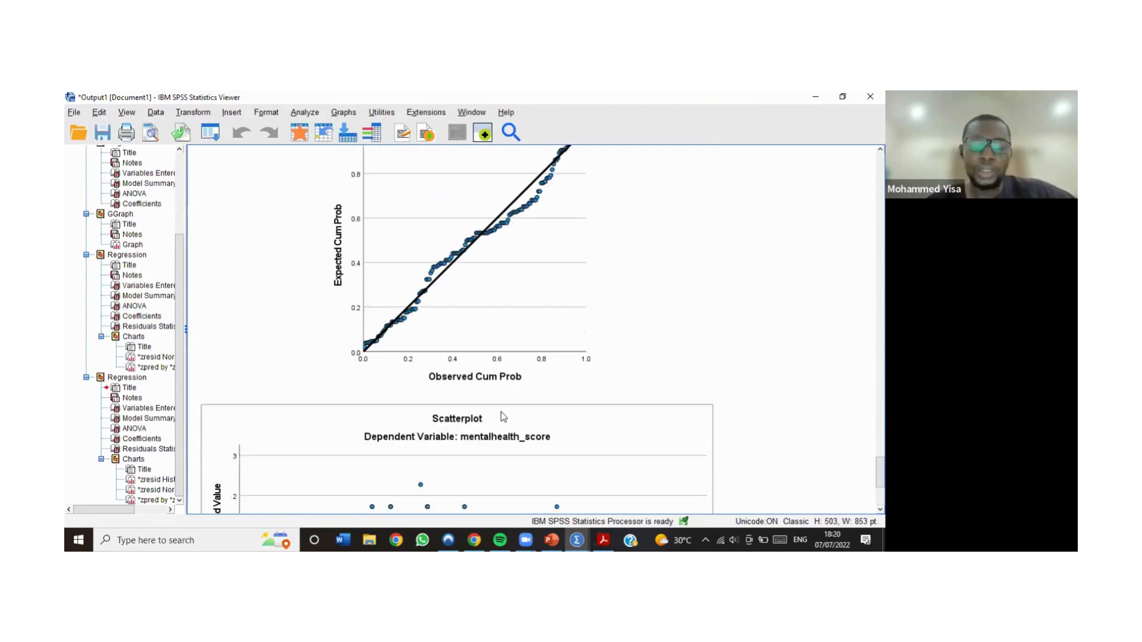
pyautogui.scroll(9, 501, 411)
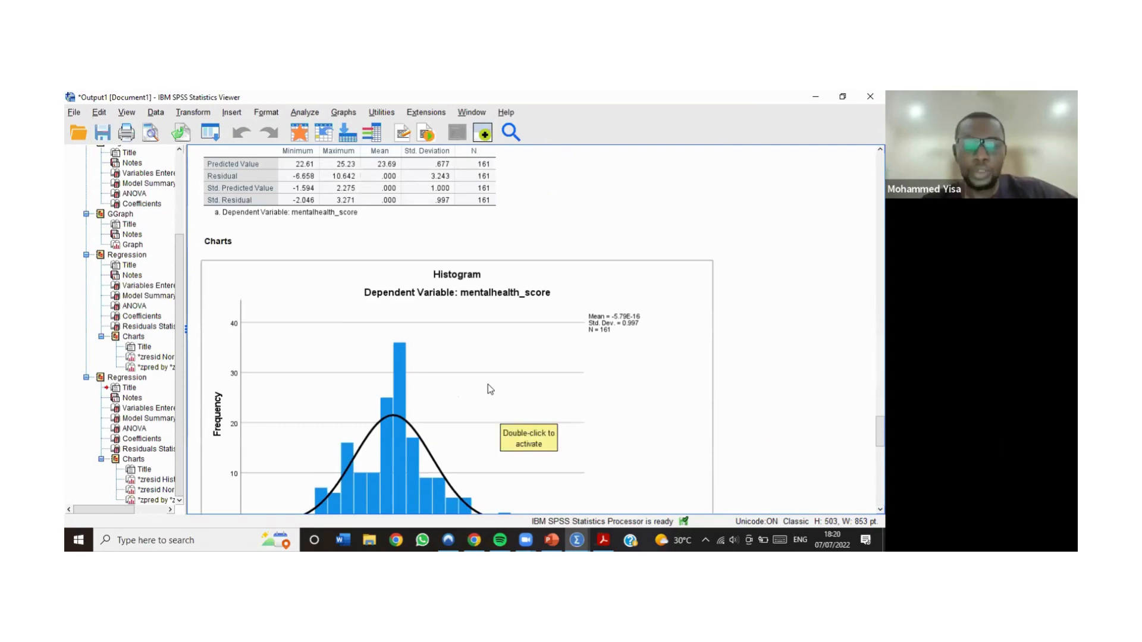
pyautogui.scroll(-2, 259, 413)
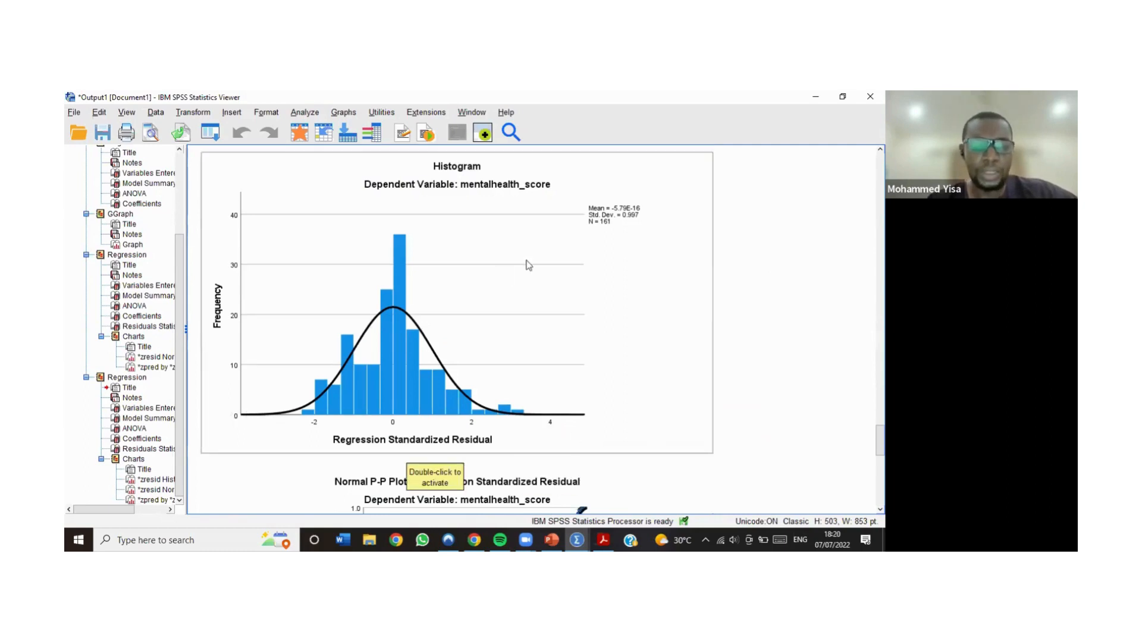
pyautogui.scroll(-5, 529, 265)
pyautogui.scroll(-4, 515, 286)
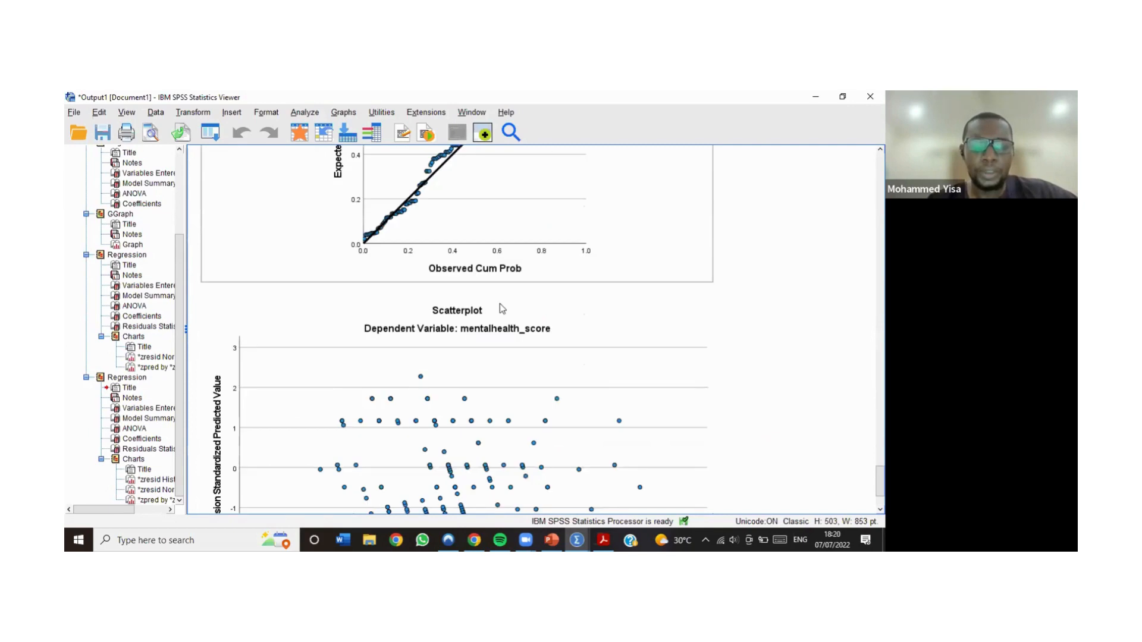
pyautogui.scroll(-10, 501, 305)
pyautogui.scroll(8, 620, 325)
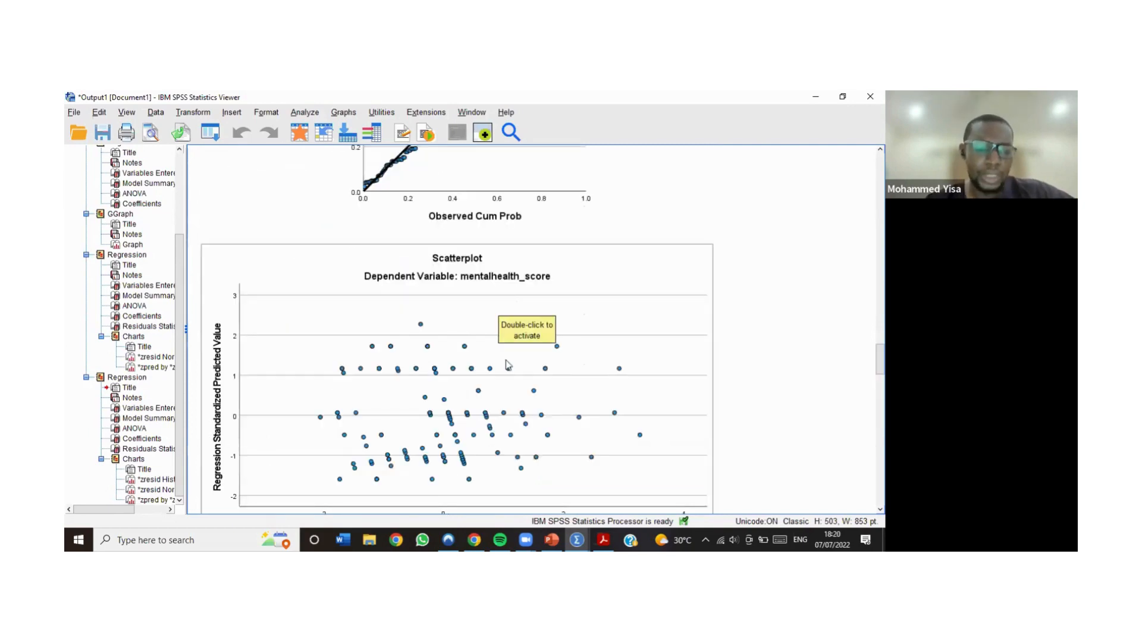
# Revisit the scatter plot of mentalhealth_score by hoursworked and the regression tables below it to check linearity.
pyautogui.scroll(-10, 505, 359)
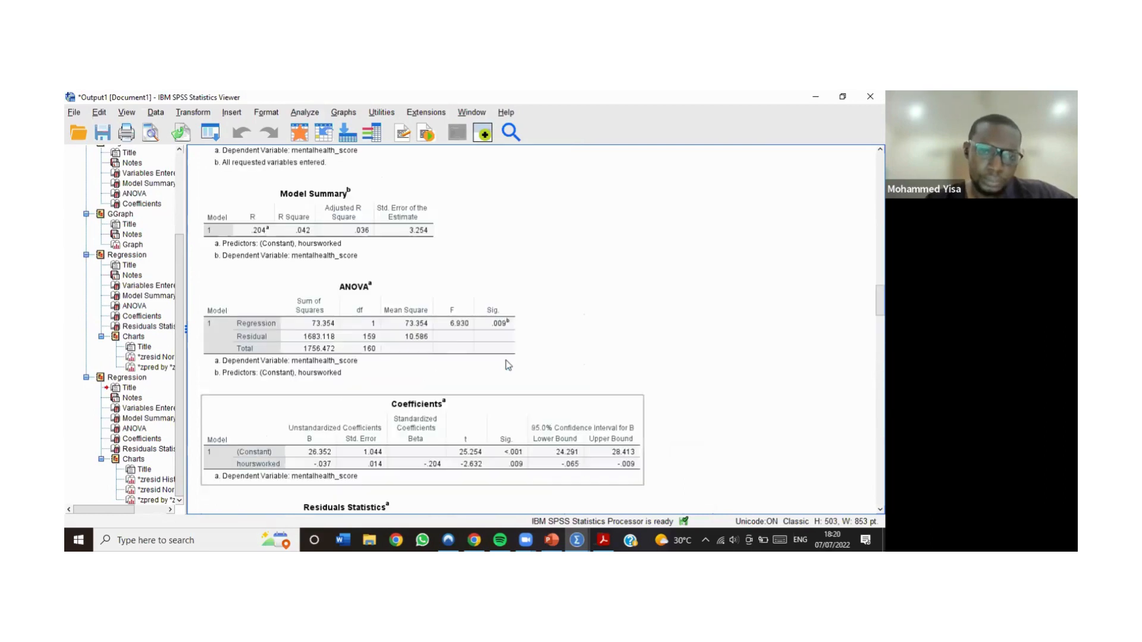
pyautogui.scroll(15, 258, 393)
pyautogui.scroll(-3, 262, 394)
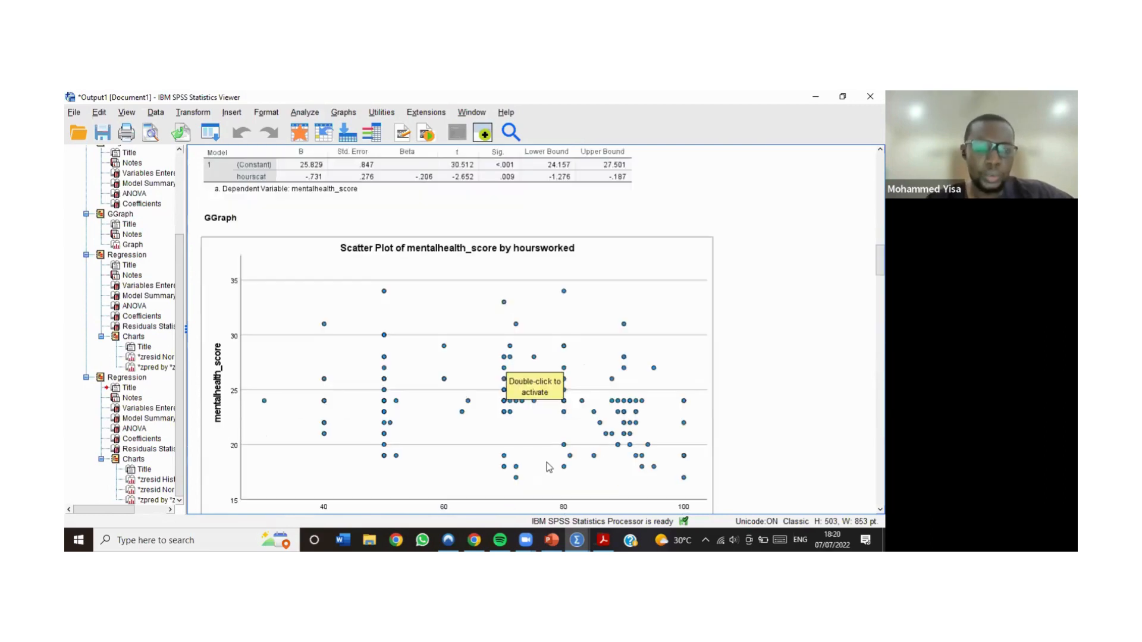
pyautogui.scroll(-2, 260, 305)
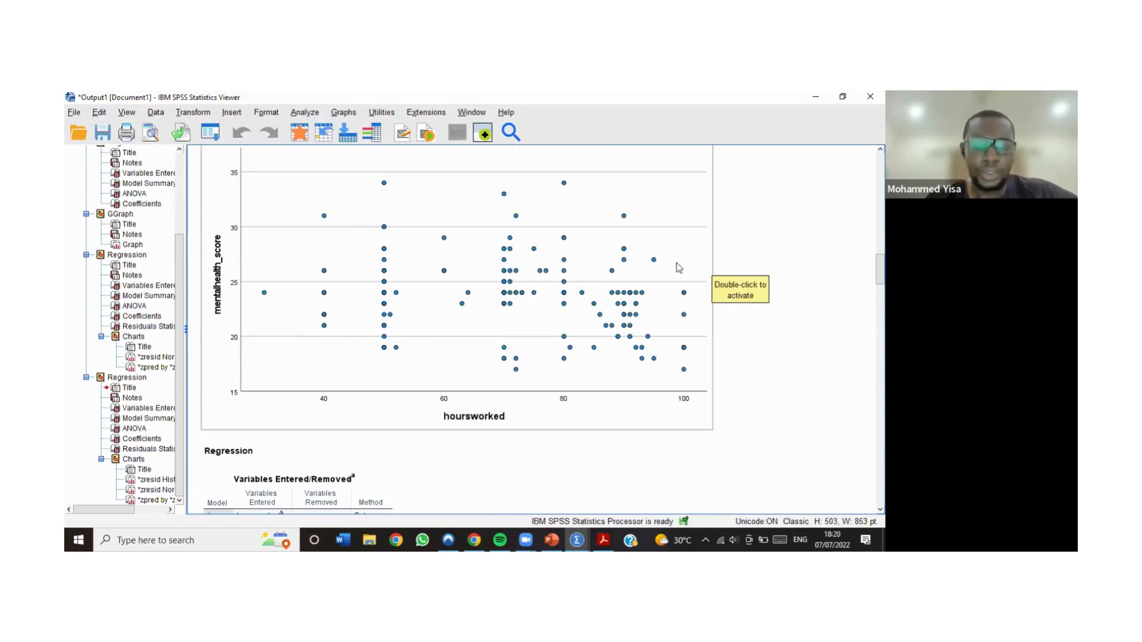
pyautogui.scroll(-6, 309, 152)
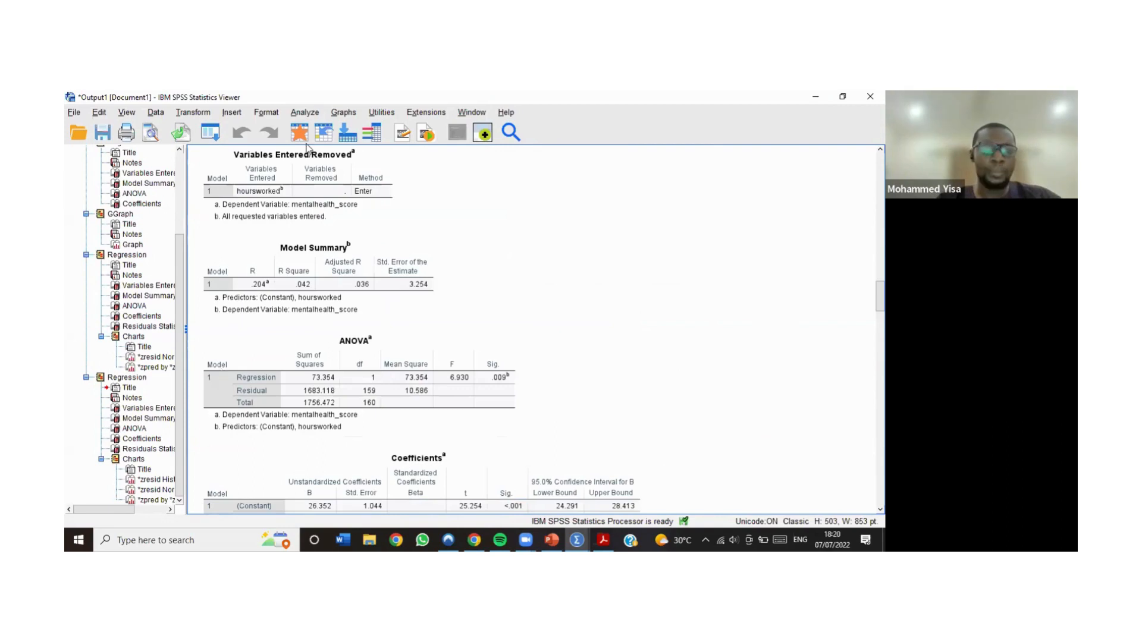
pyautogui.scroll(-15, 309, 148)
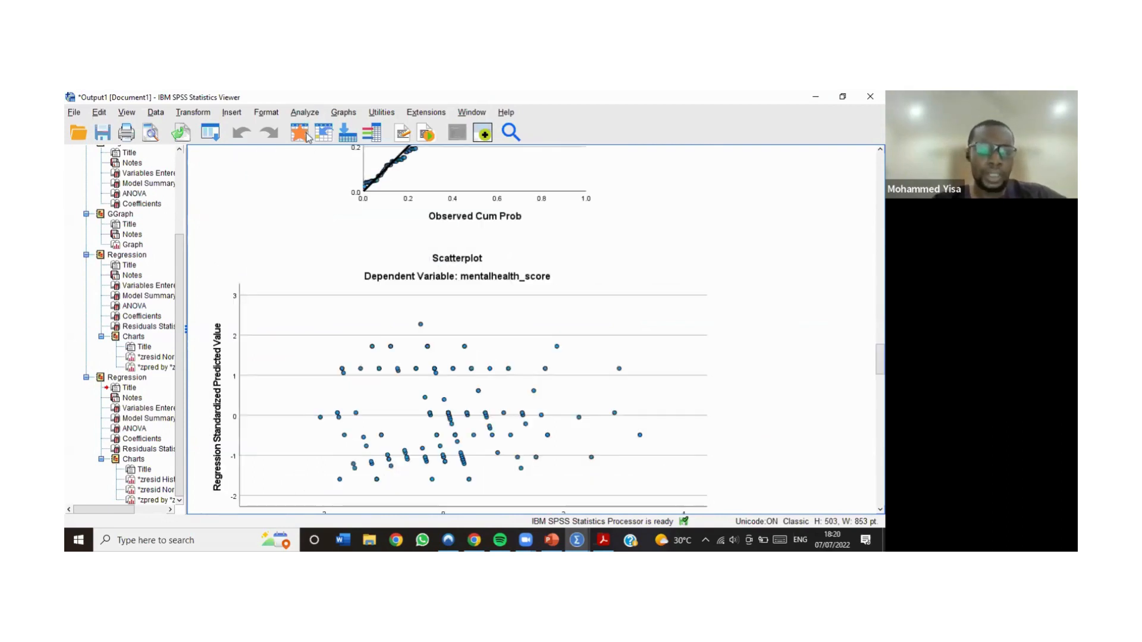
# Create a simple histogram of mentalhealth_score with the Chart Builder.
pyautogui.click(305, 114)
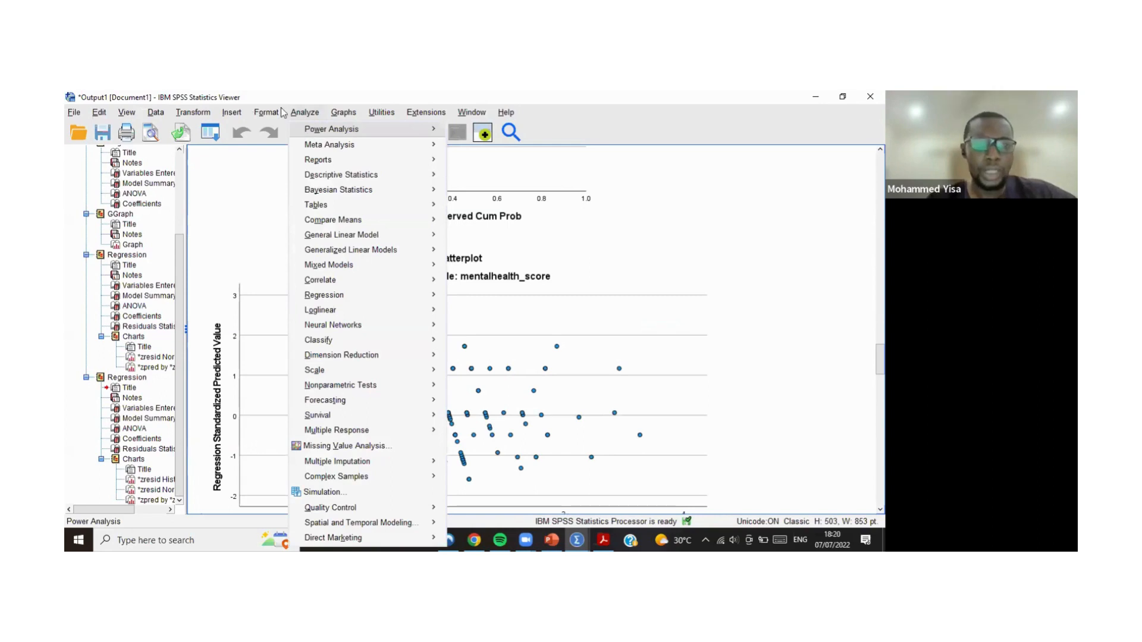
pyautogui.click(393, 315)
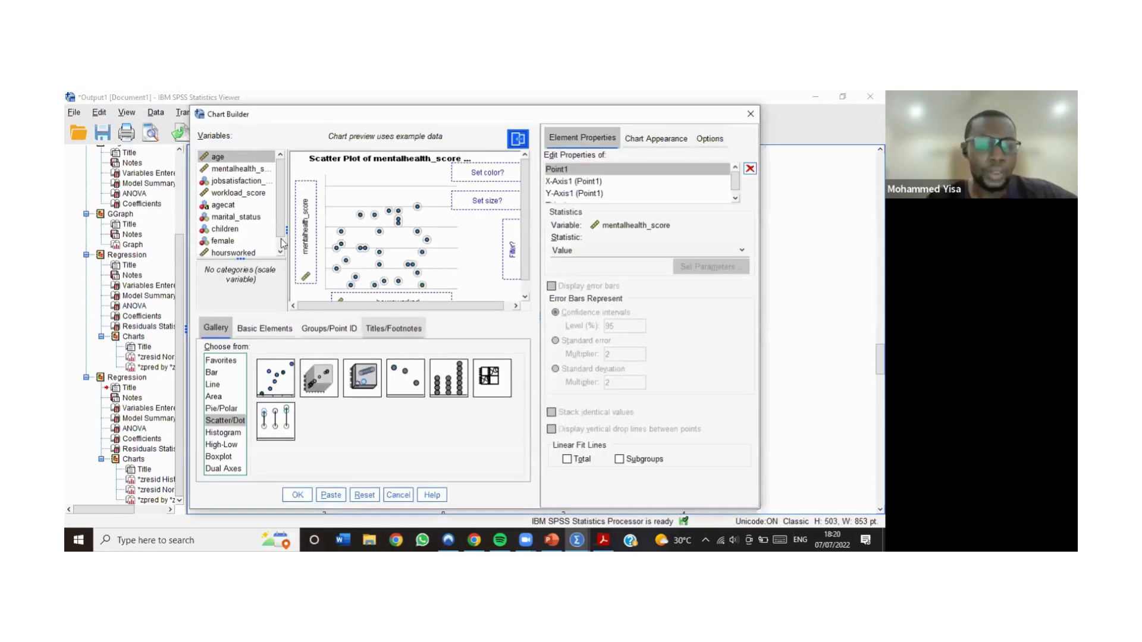
pyautogui.scroll(-1, 285, 244)
pyautogui.click(225, 432)
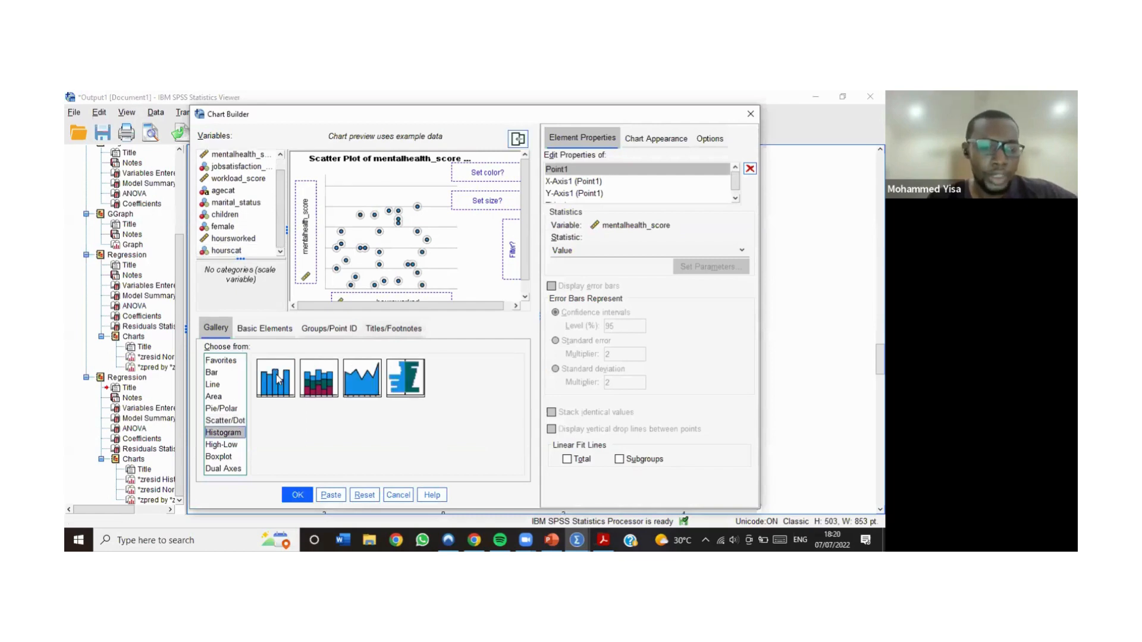
pyautogui.doubleClick(275, 378)
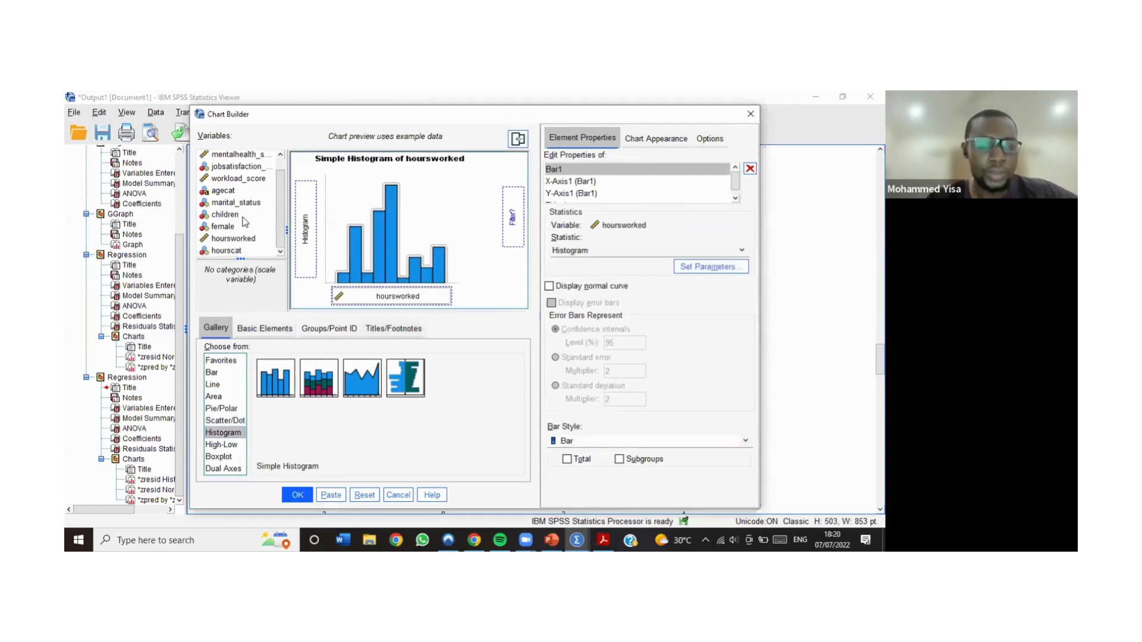
pyautogui.scroll(1, 261, 181)
pyautogui.moveTo(260, 173); pyautogui.dragTo(395, 296)
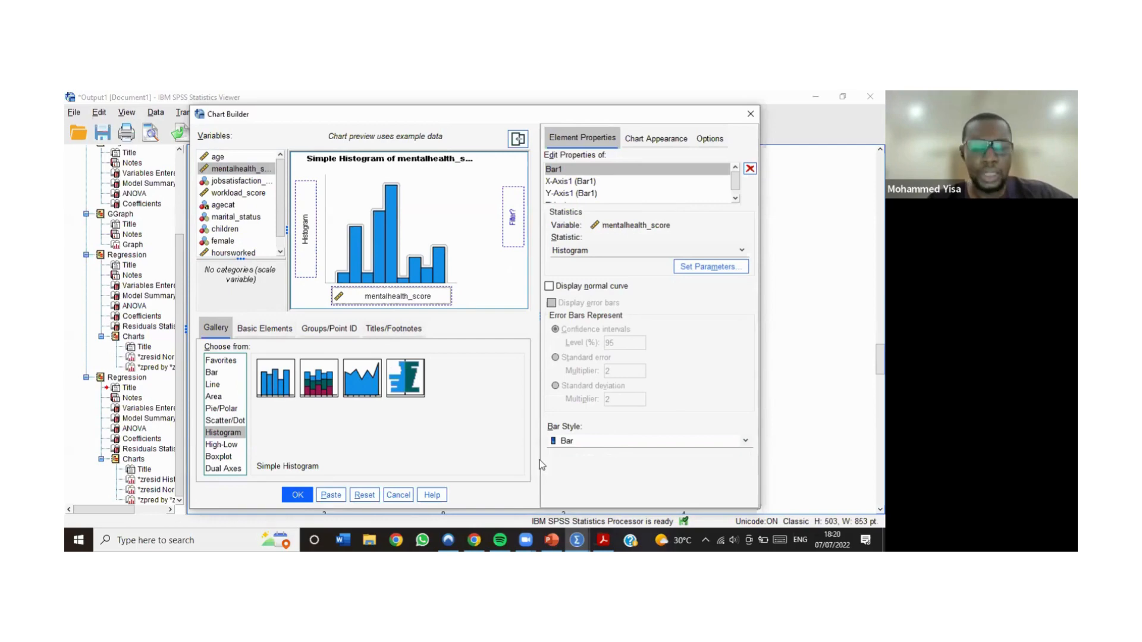
pyautogui.click(297, 495)
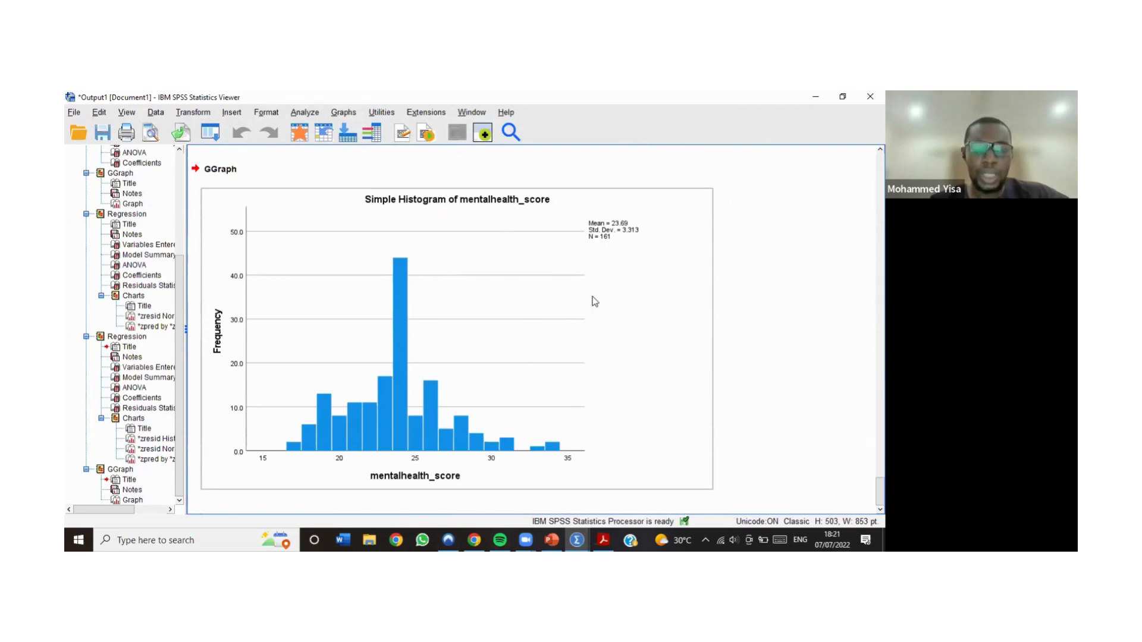
# Compare the histogram of the standardized residuals with the simple histogram of mentalhealth_score.
pyautogui.scroll(10, 594, 301)
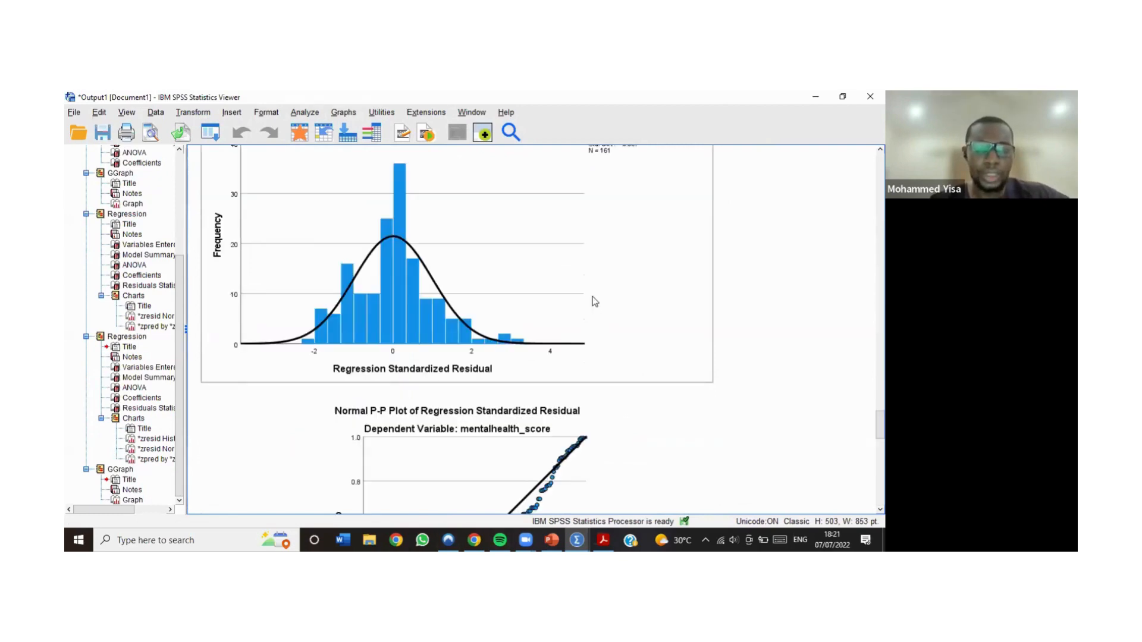
pyautogui.scroll(5, 595, 301)
pyautogui.scroll(-2, 529, 416)
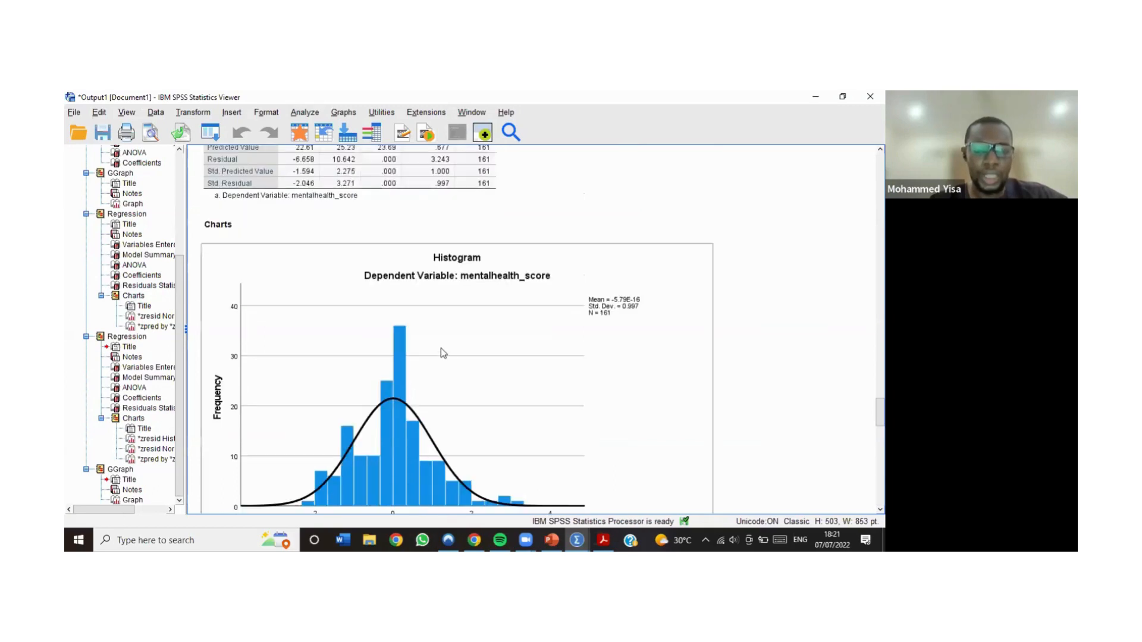
pyautogui.scroll(-10, 441, 349)
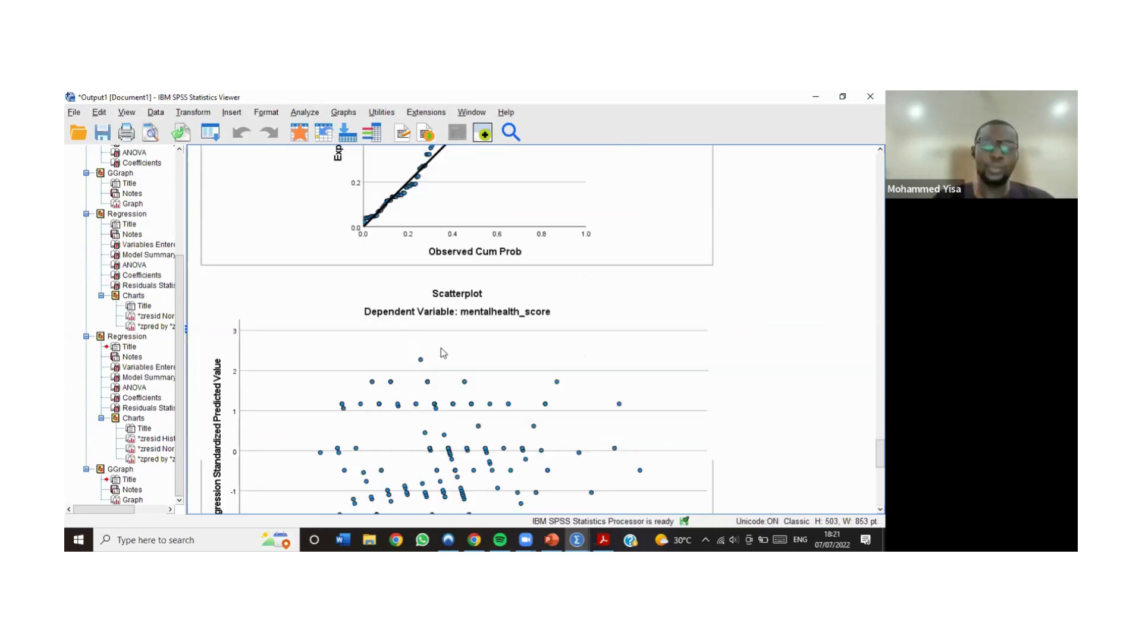
pyautogui.scroll(-10, 445, 355)
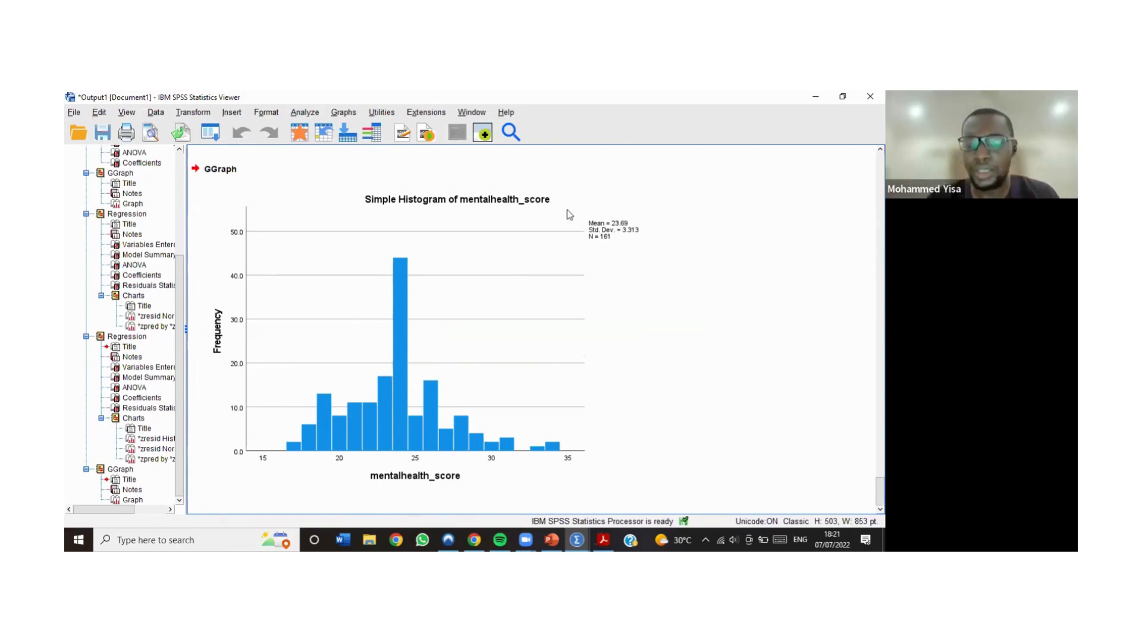
pyautogui.click(571, 244)
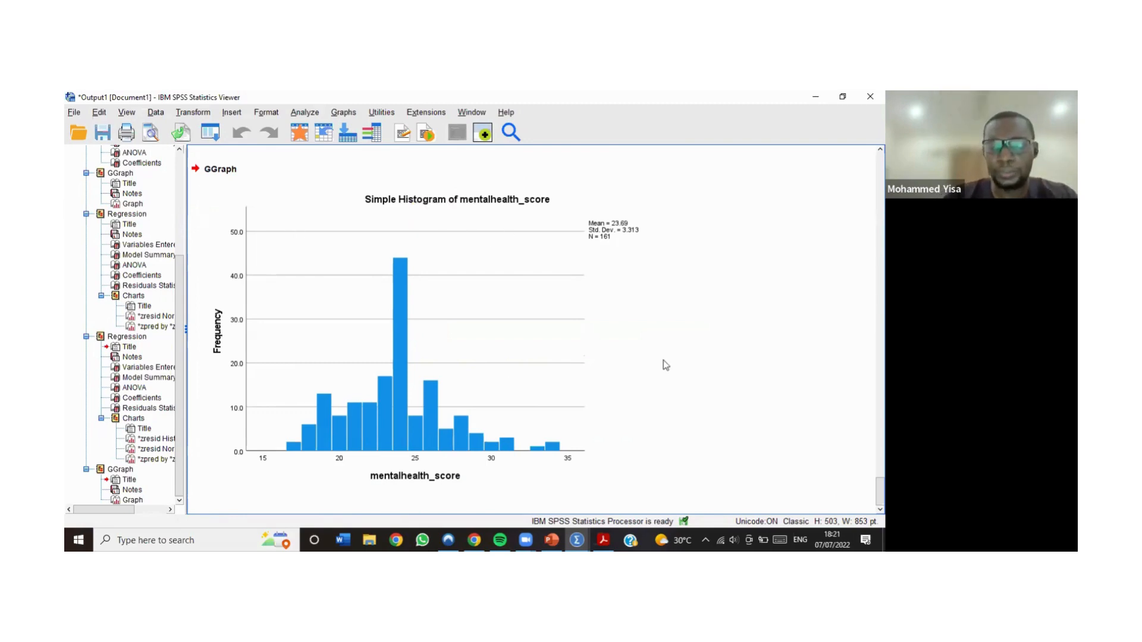
pyautogui.click(559, 293)
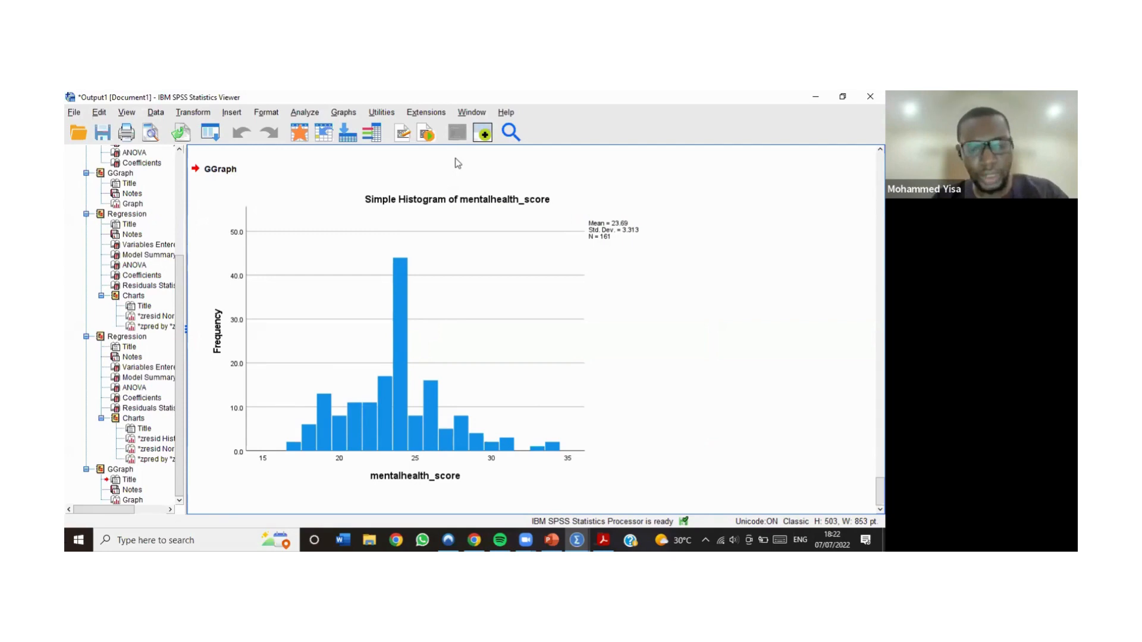
pyautogui.scroll(2, 452, 163)
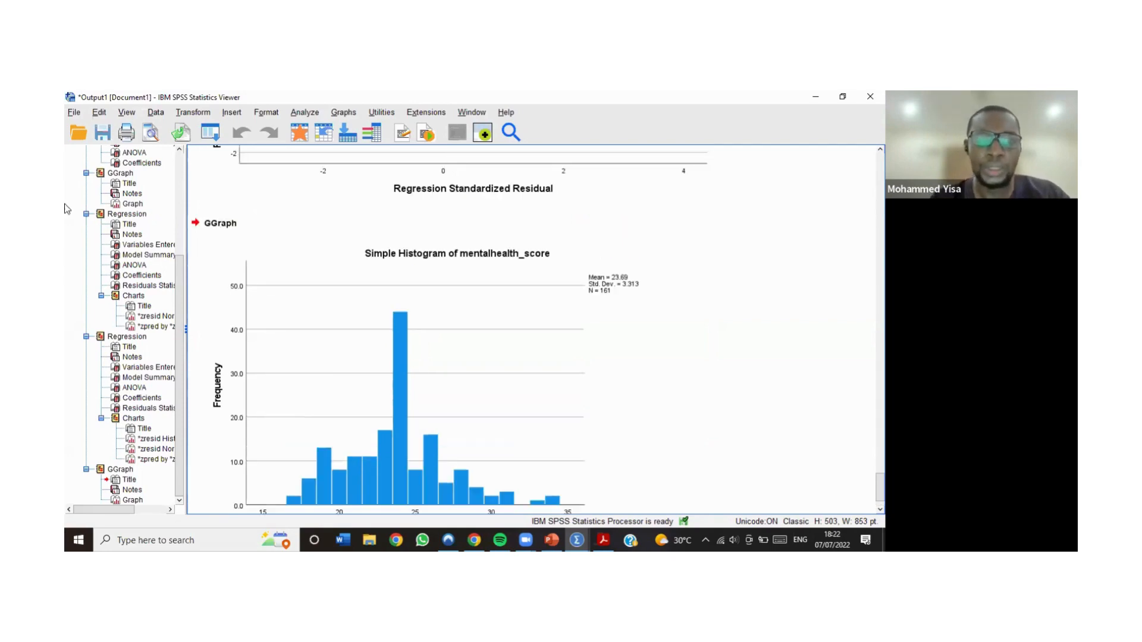
pyautogui.click(461, 270)
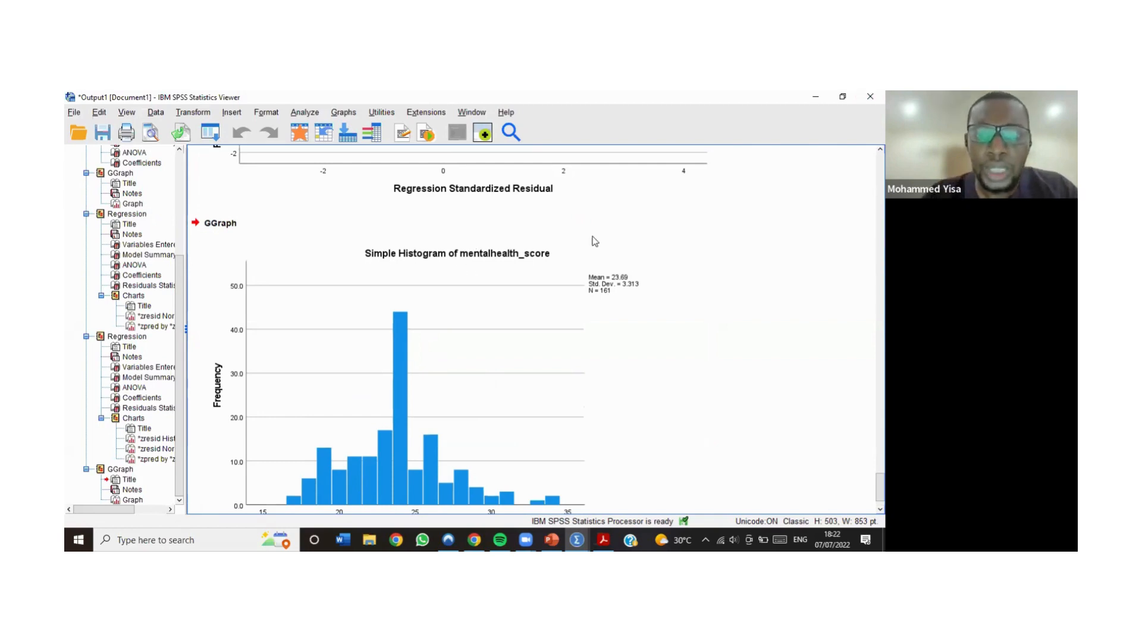
pyautogui.scroll(-2, 683, 392)
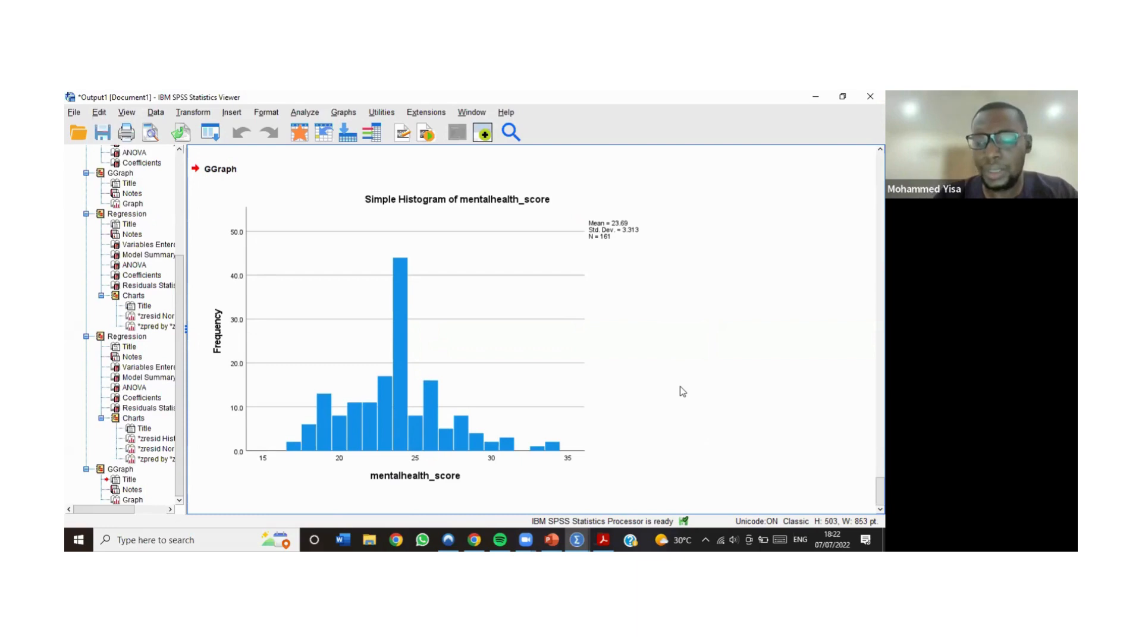
pyautogui.click(581, 409)
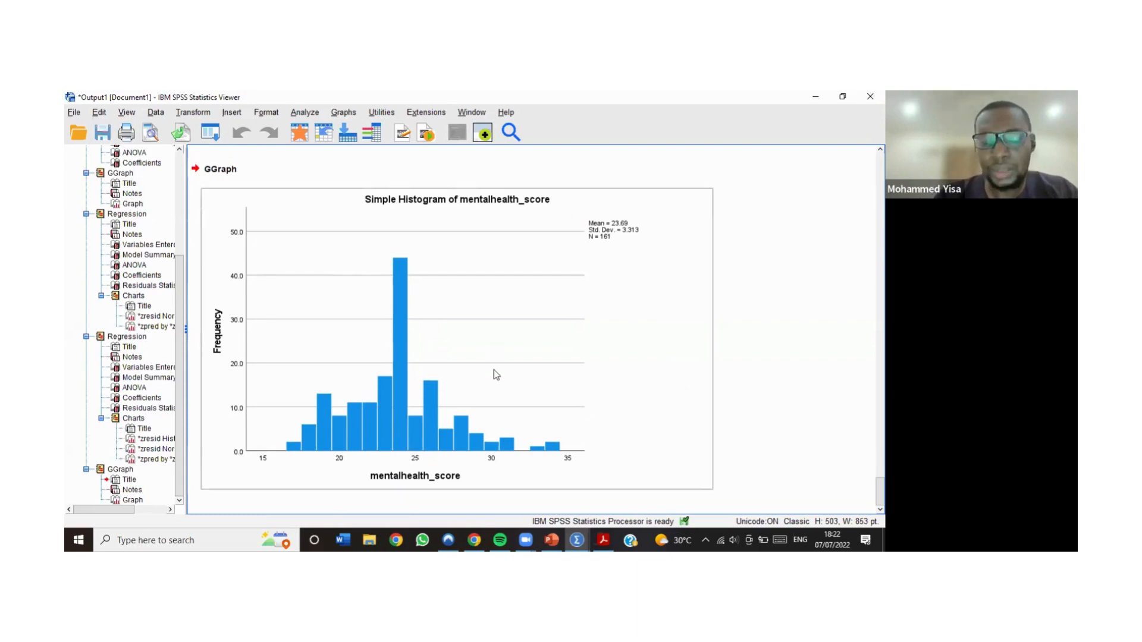
# Examine the scatterplot of standardized predicted values against standardized residuals alongside the mentalhealth_score histogram.
pyautogui.scroll(5, 494, 369)
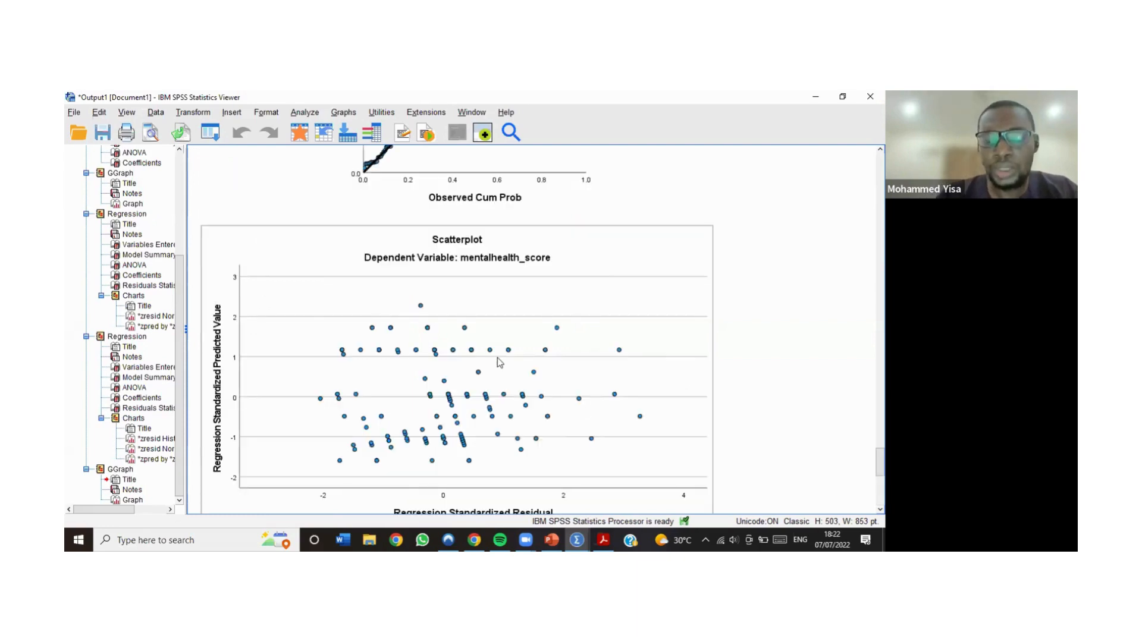
pyautogui.scroll(-6, 500, 362)
pyautogui.click(515, 331)
pyautogui.scroll(4, 519, 329)
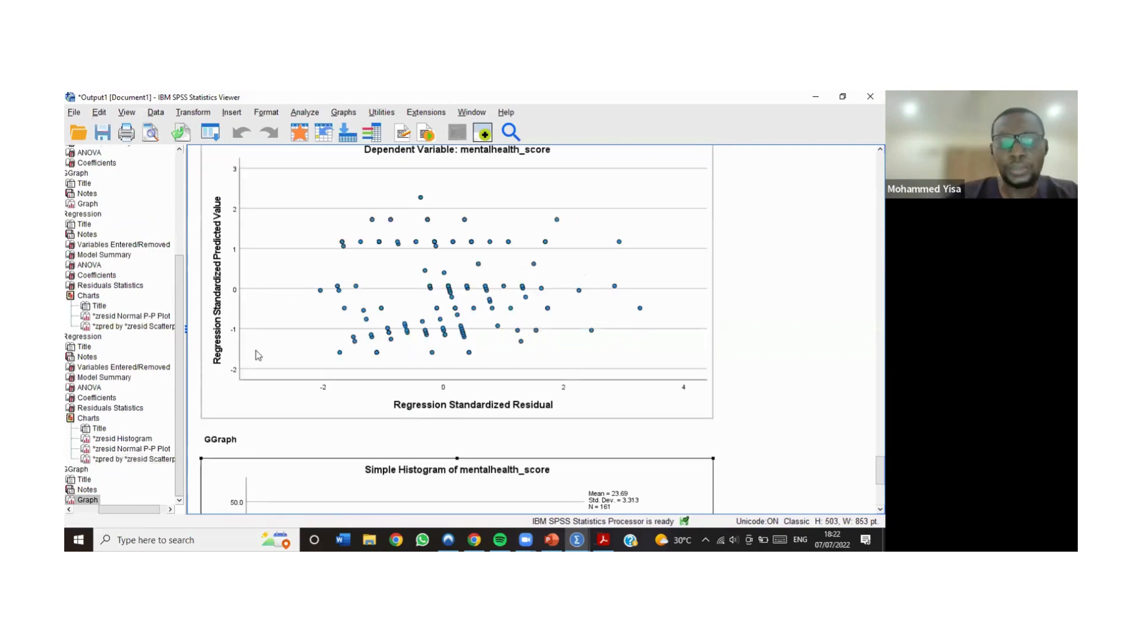
pyautogui.click(380, 339)
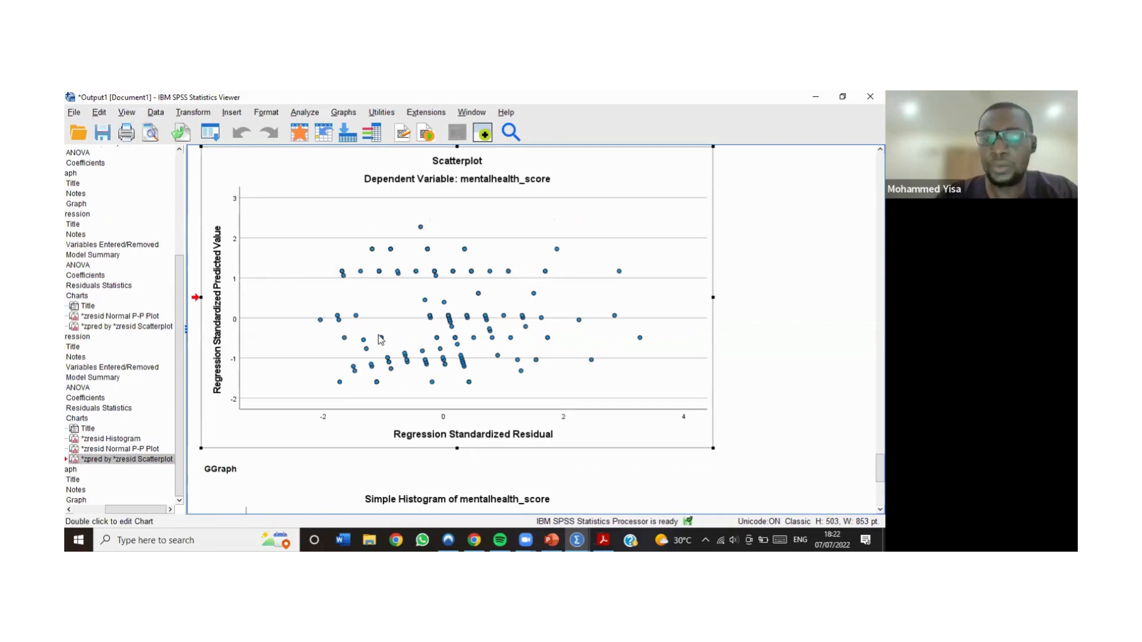
pyautogui.press('Up')
pyautogui.scroll(5, 378, 351)
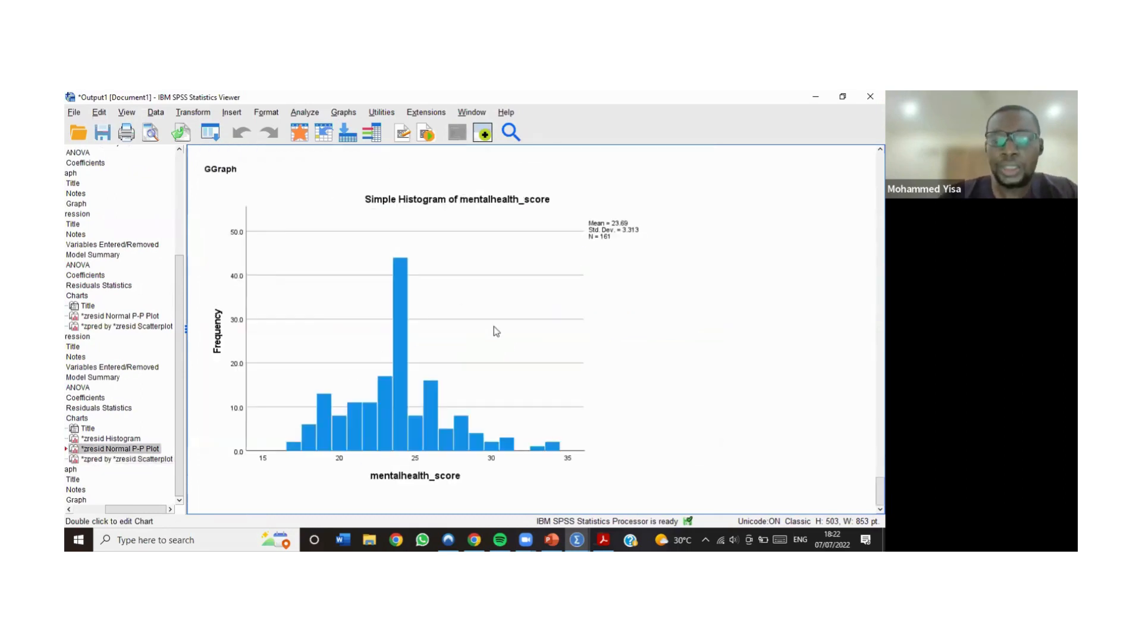
pyautogui.click(494, 327)
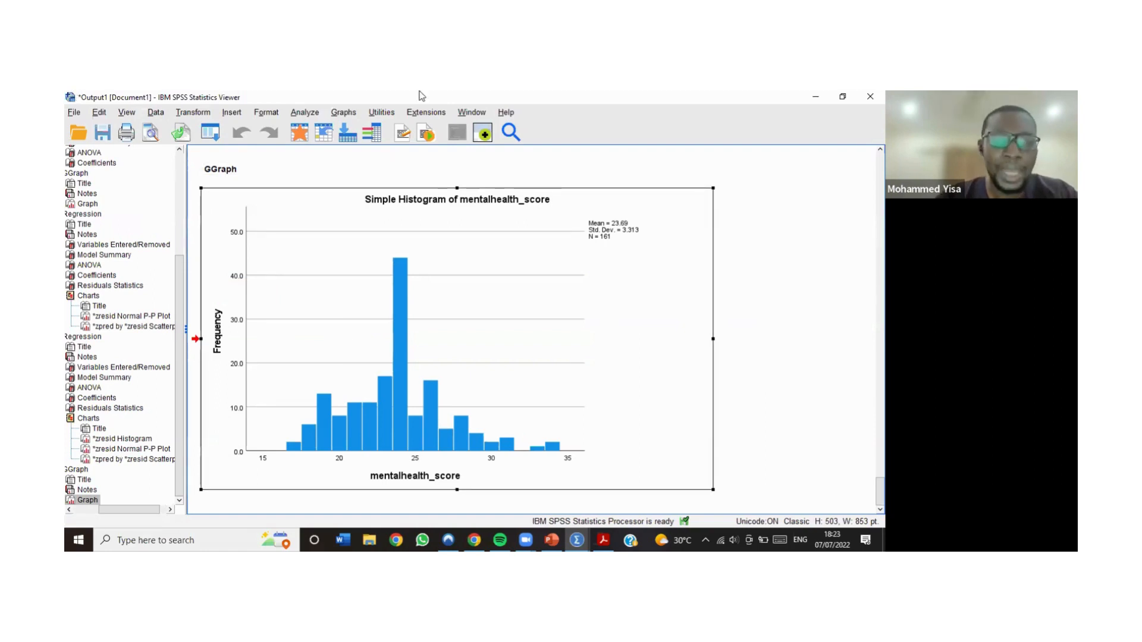
pyautogui.click(238, 97)
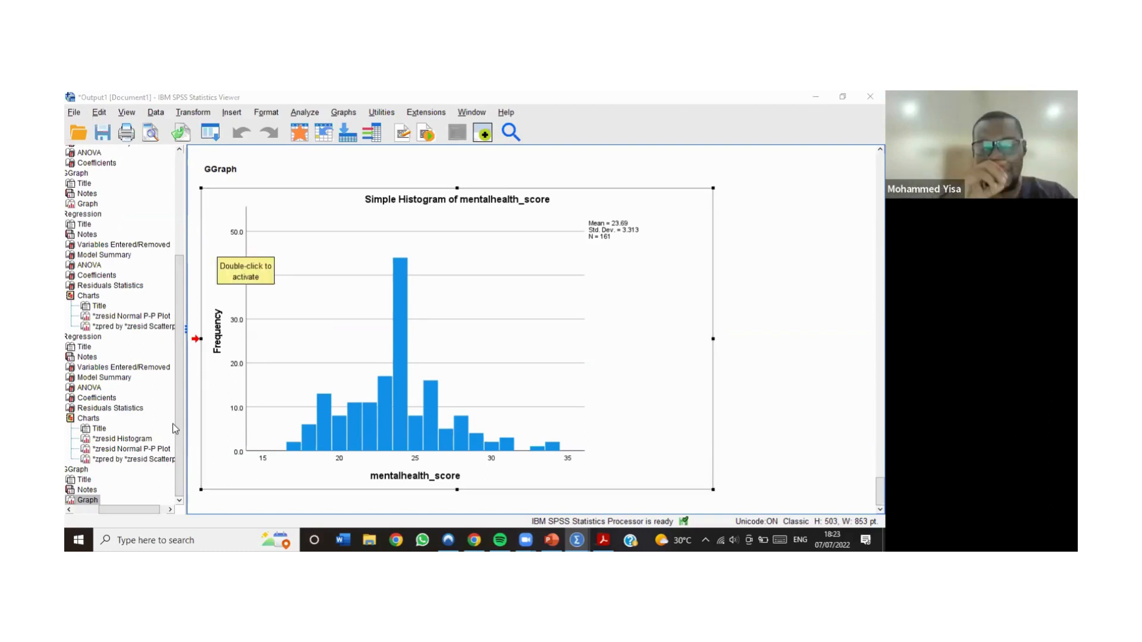
pyautogui.scroll(1, 616, 237)
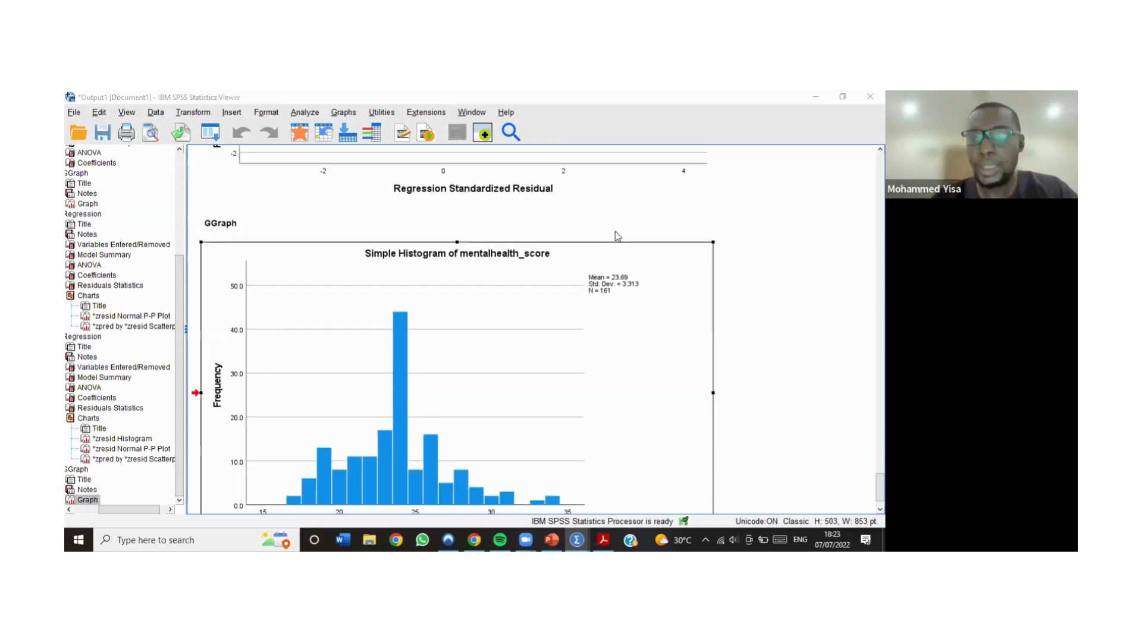